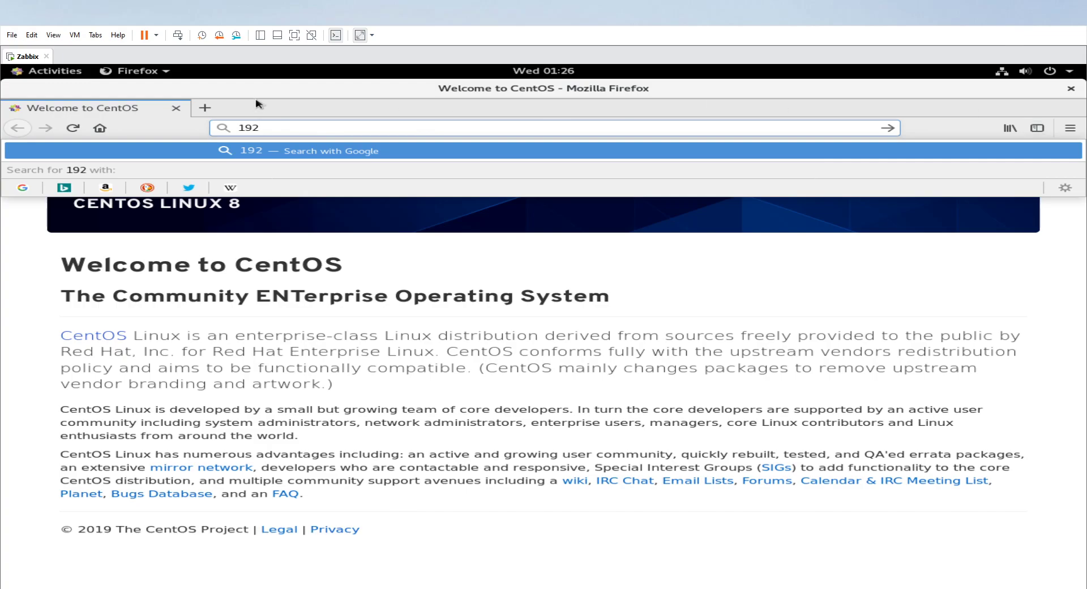
Shrink the Firefox window, open Terminal and list the network interface addresses with ip a.
double_click(264, 97)
right_click(275, 155)
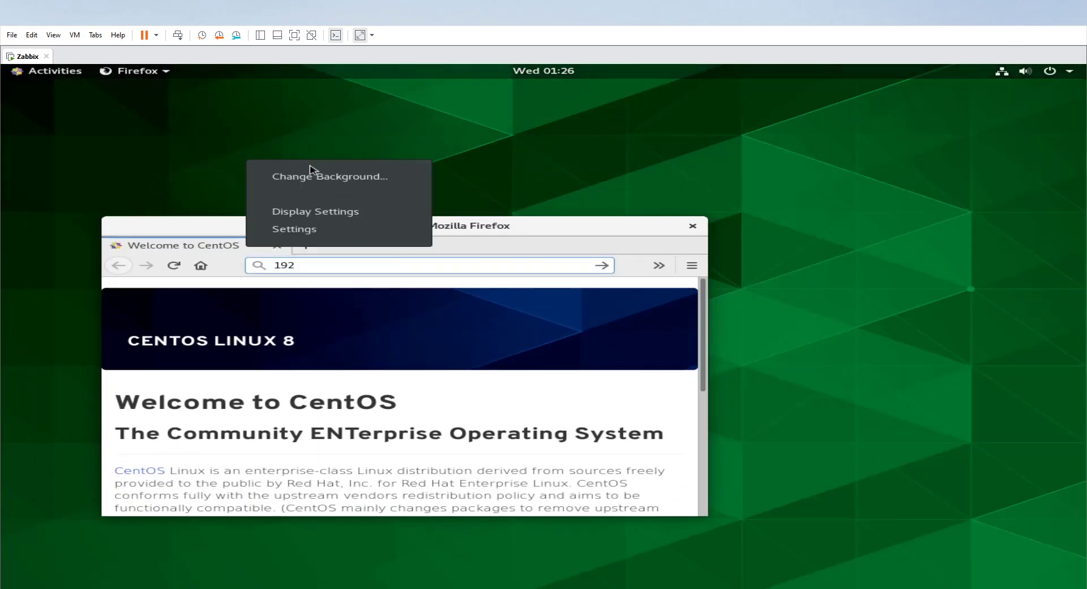
left_click(82, 74)
left_click(40, 419)
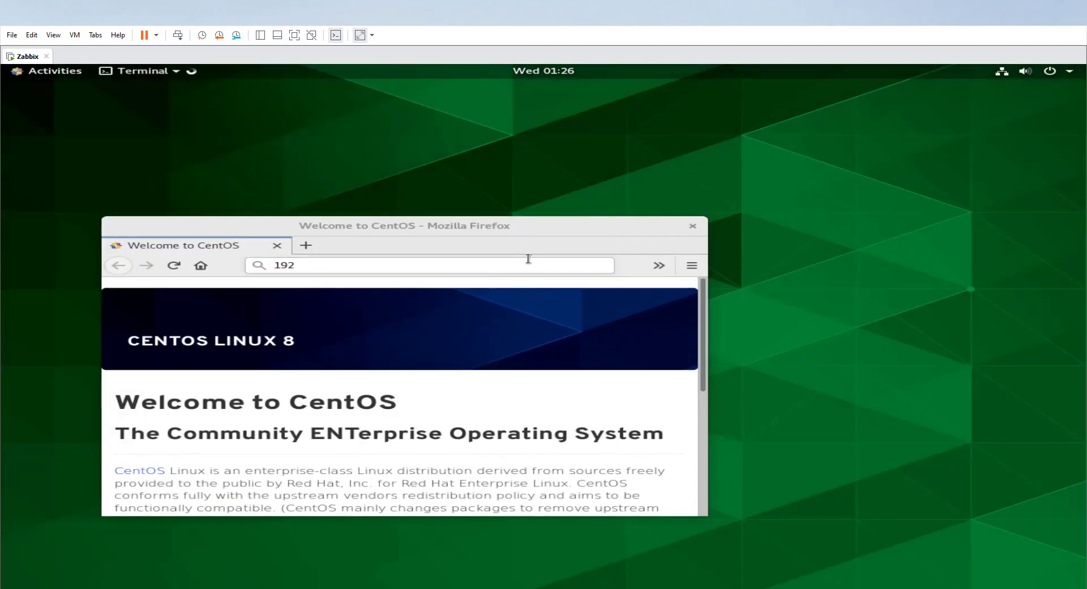
type("ip a")
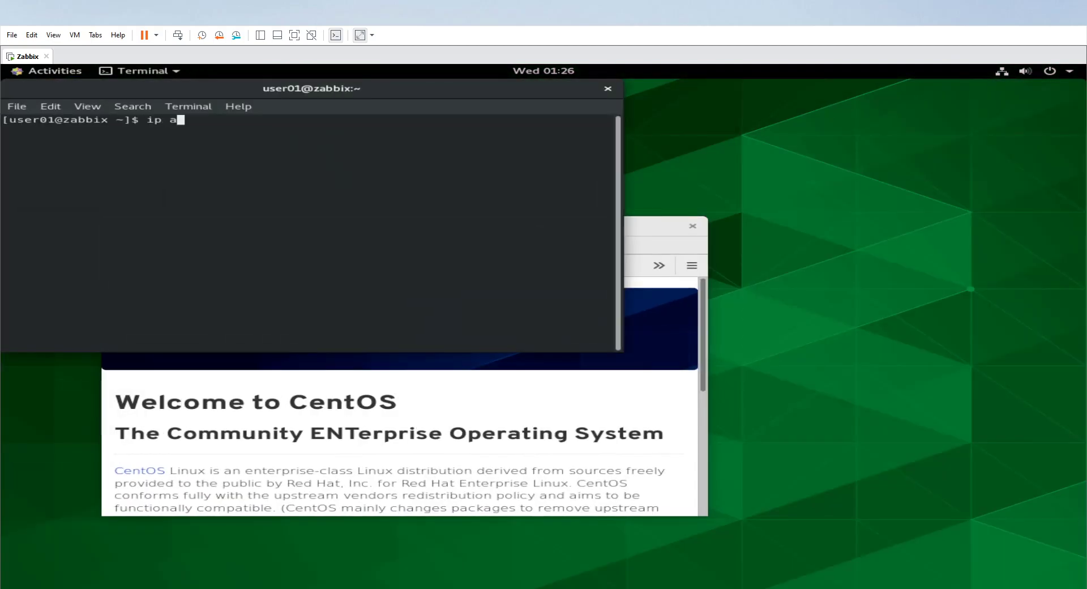
key("Return")
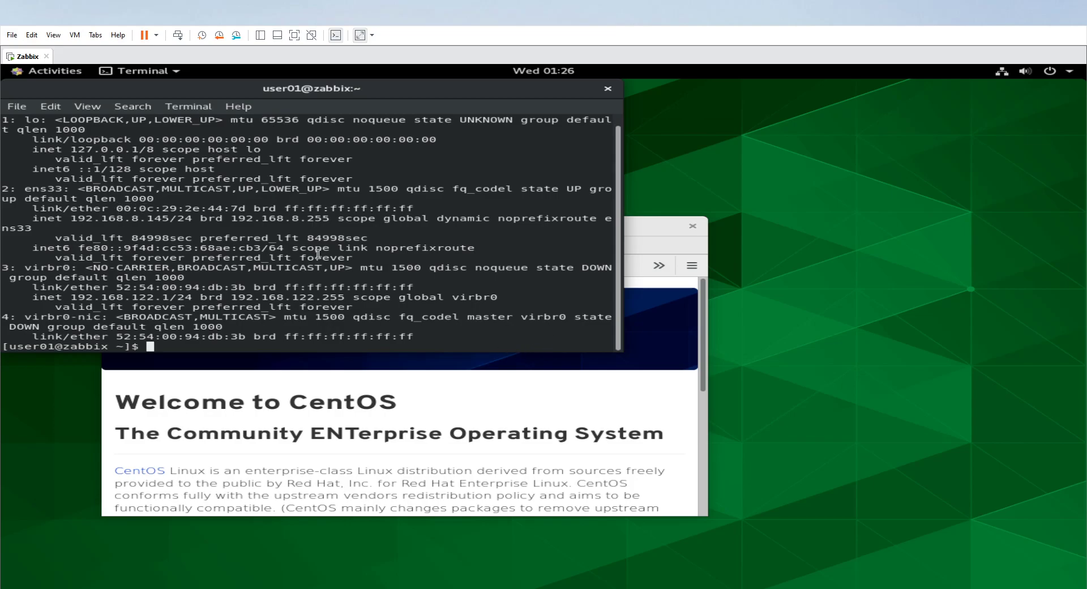
Copy the ens33 address 192.168.8.145 from the terminal and use it in Firefox to open the Zabbix Hosts page.
left_click_drag(70, 219, 169, 223)
right_click(167, 223)
left_click(188, 244)
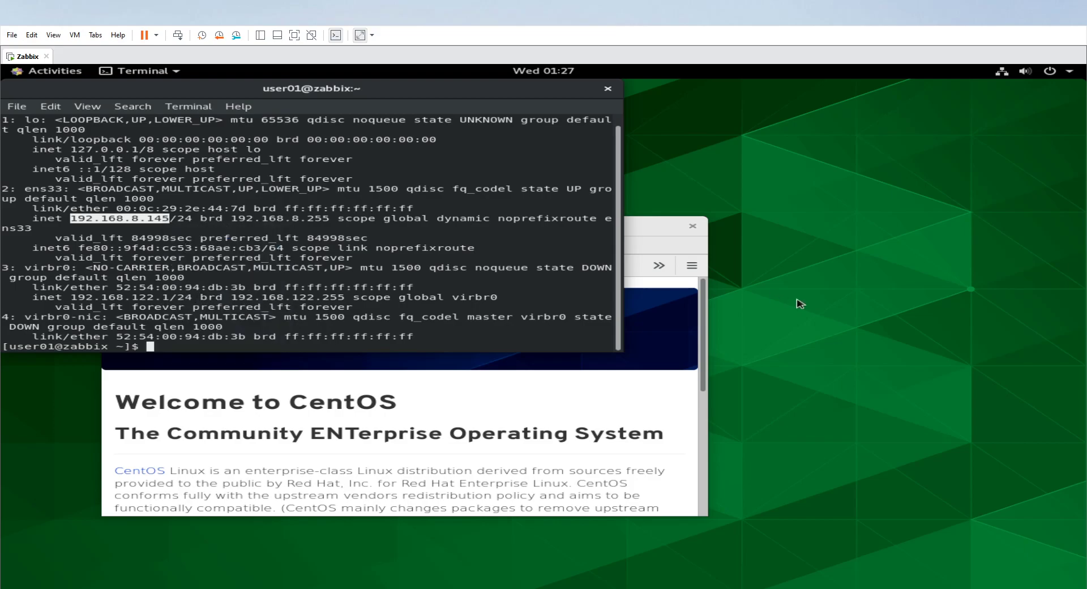
left_click(691, 265)
left_click(338, 261)
left_click(340, 261)
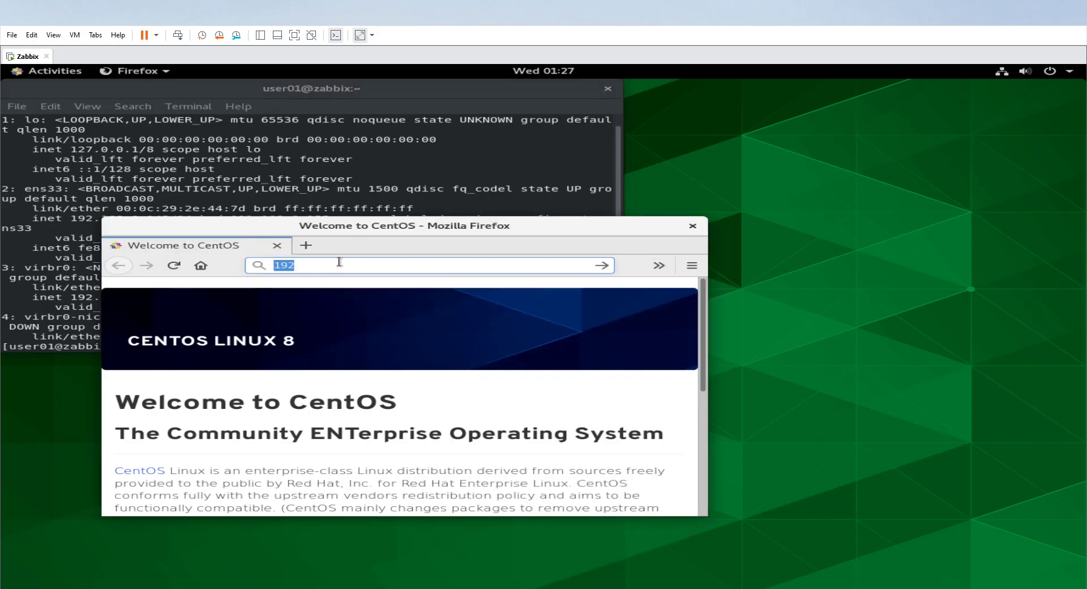
key("ctrl+v")
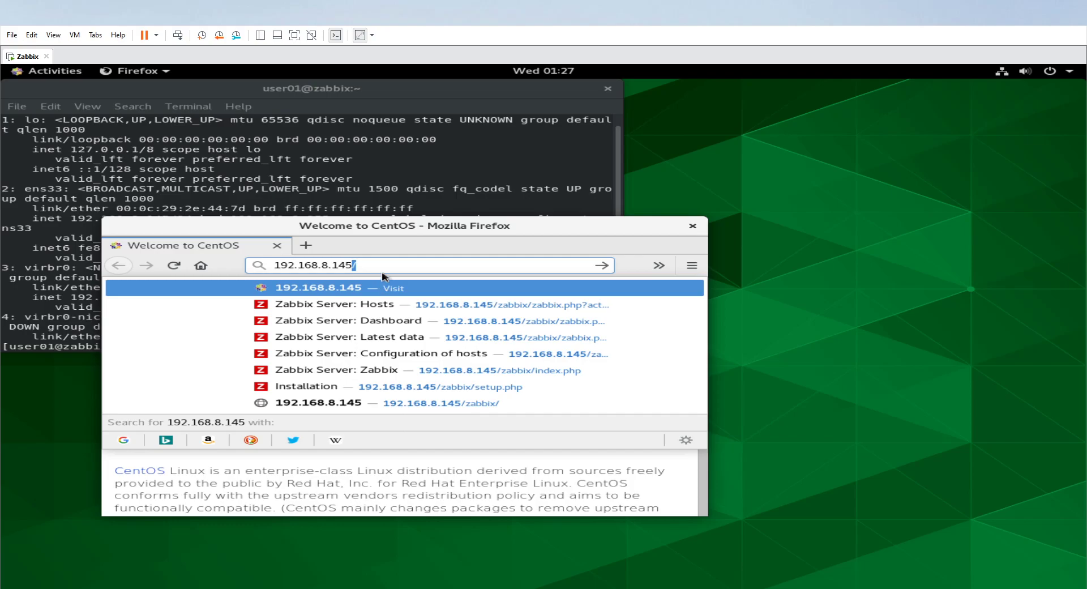
left_click(388, 305)
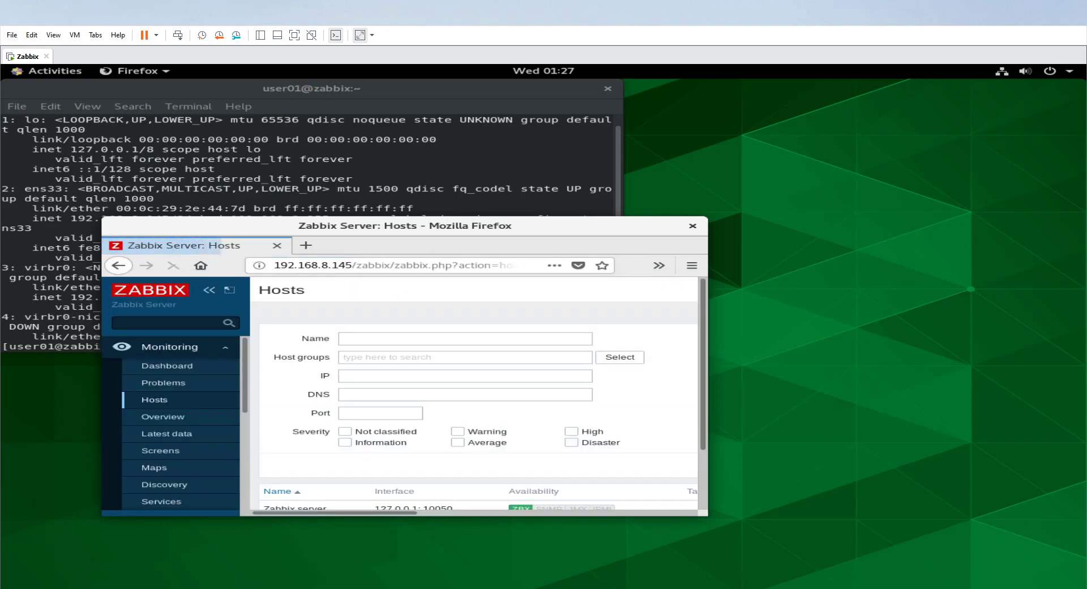
Maximize the browser window and view the Zabbix monitoring dashboard and the list of monitored hosts.
key("super+Up")
left_click(71, 229)
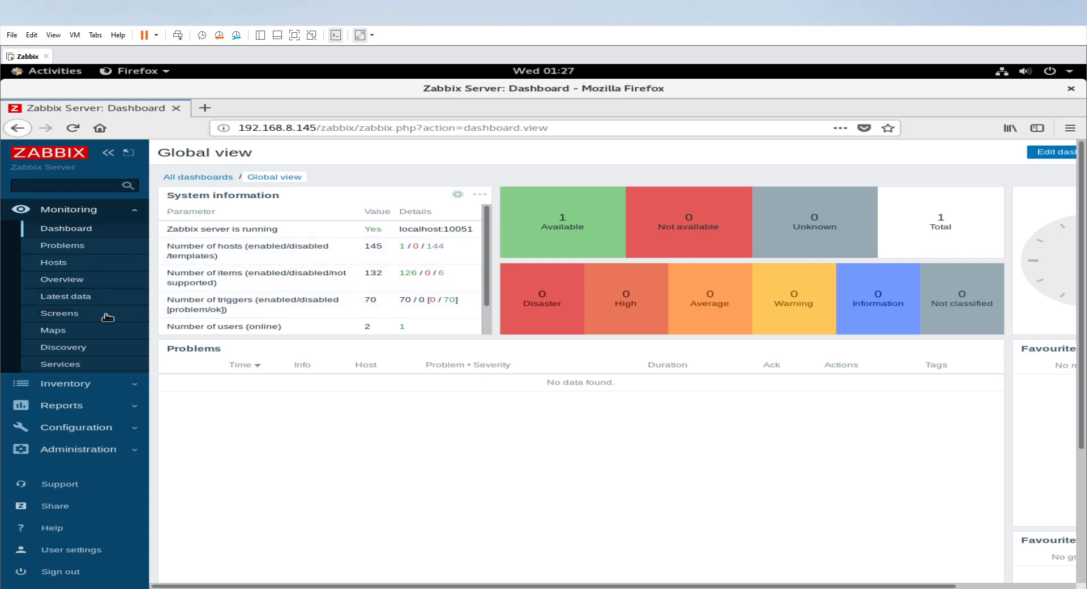
left_click(48, 265)
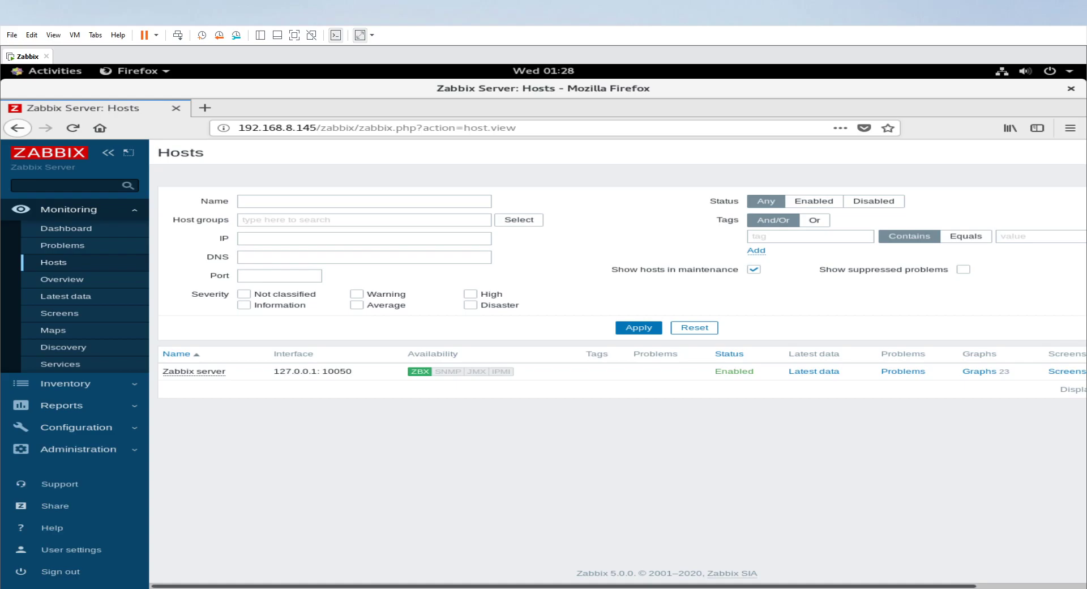
Switch to the Paint diagram and add the label "Zabbix agent installed" below the Client box of the Active connection.
key("alt+Tab")
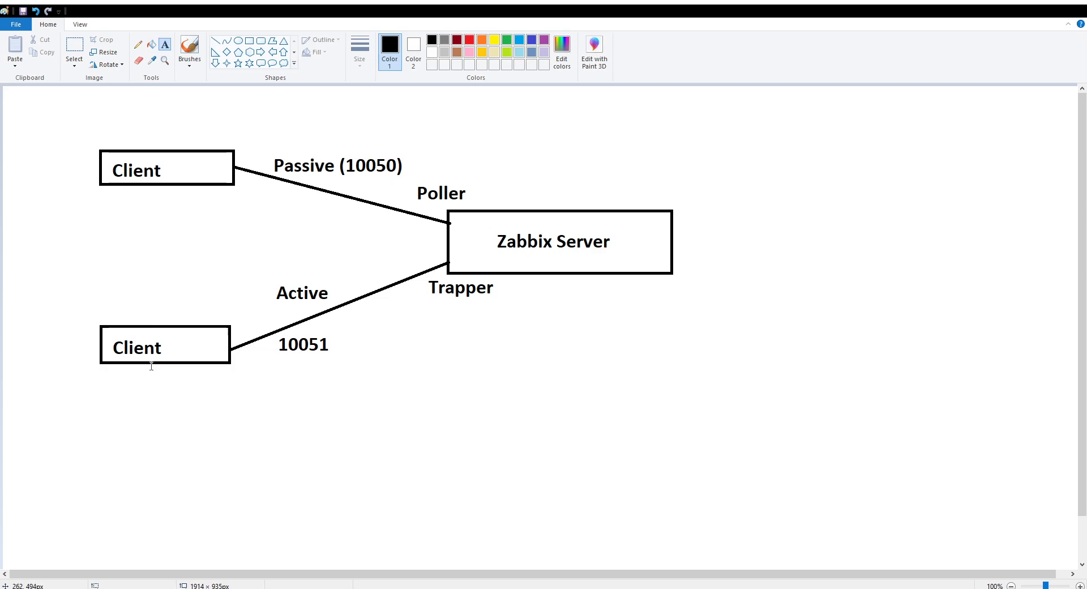
left_click(126, 371)
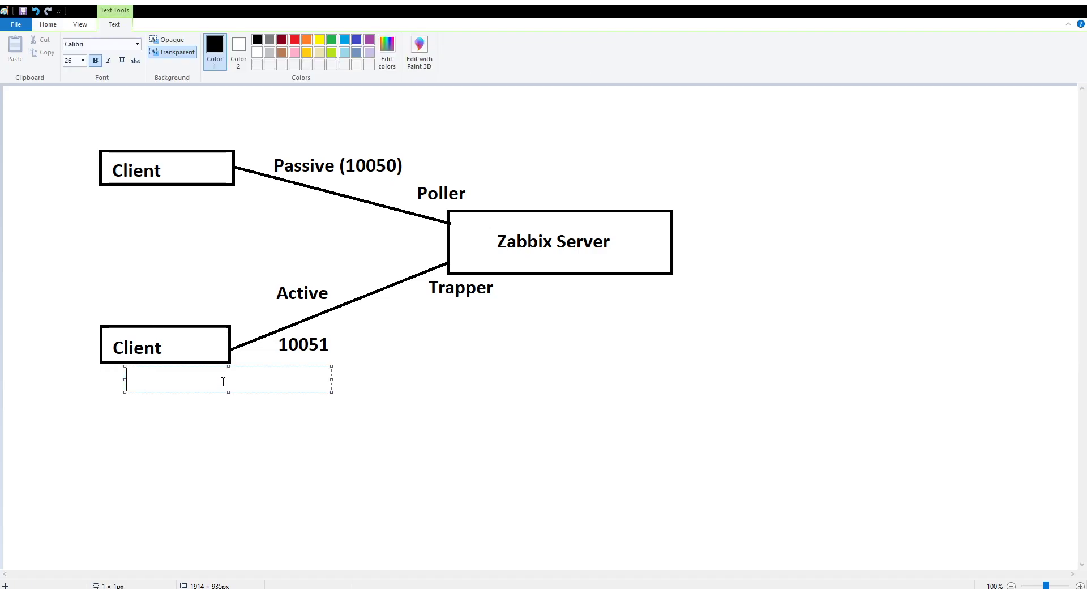
type("Zabbix ")
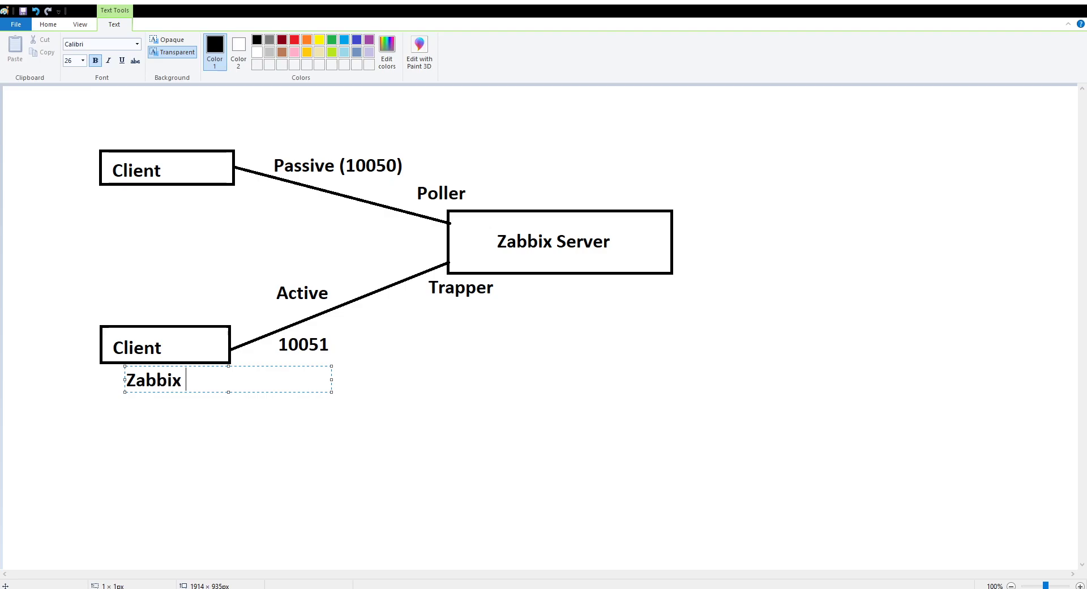
type("agent installed")
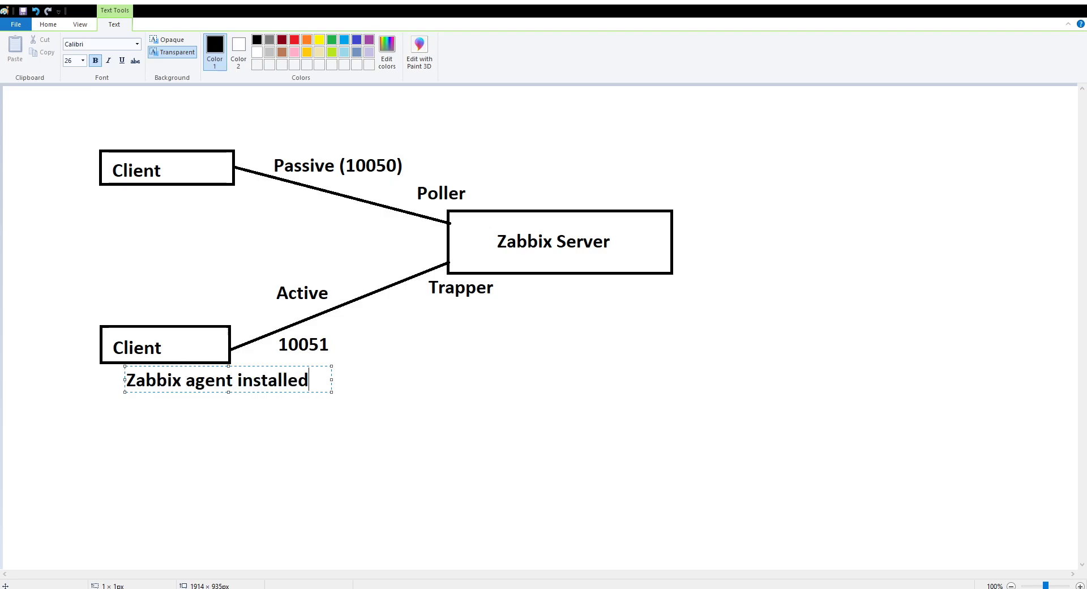
left_click(427, 392)
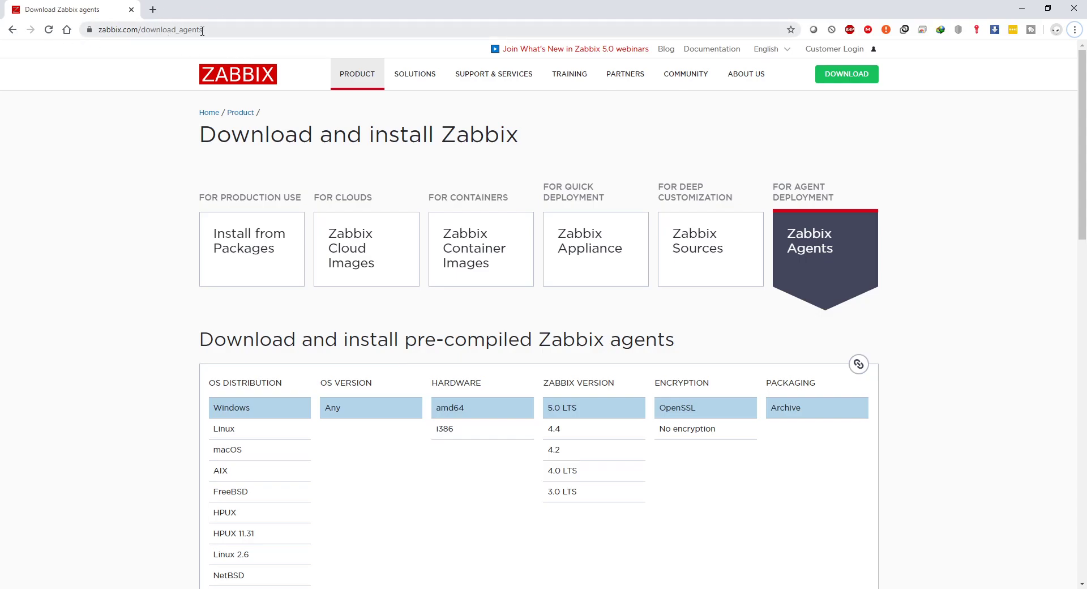
Download the Zabbix agent 5.0.0 archive for Windows amd64 with OpenSSL from the Zabbix agents page.
scroll(377, 301, "down", 1)
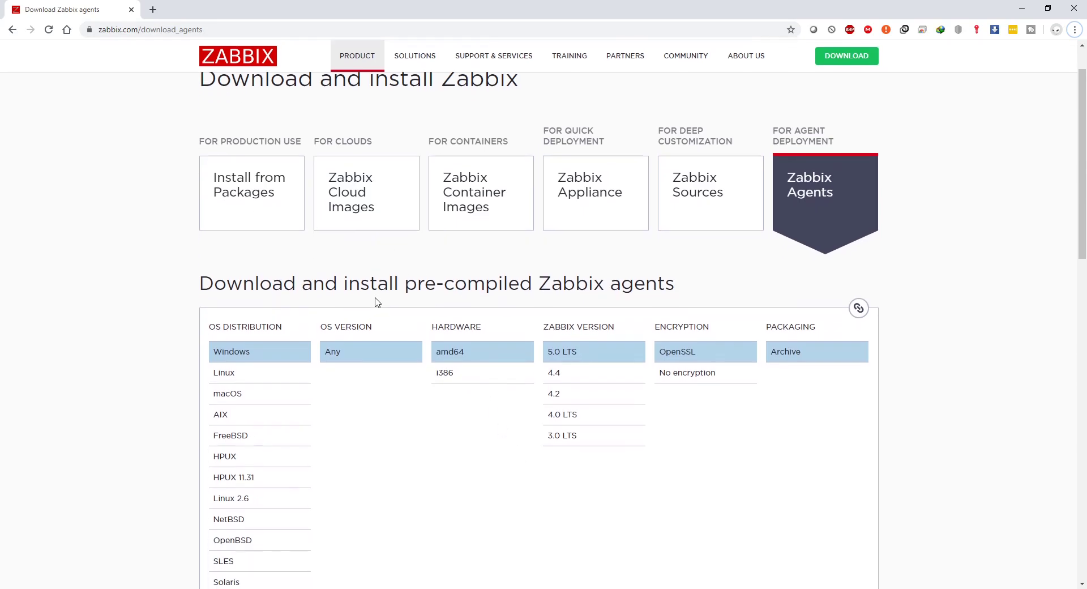
scroll(374, 309, "down", 1)
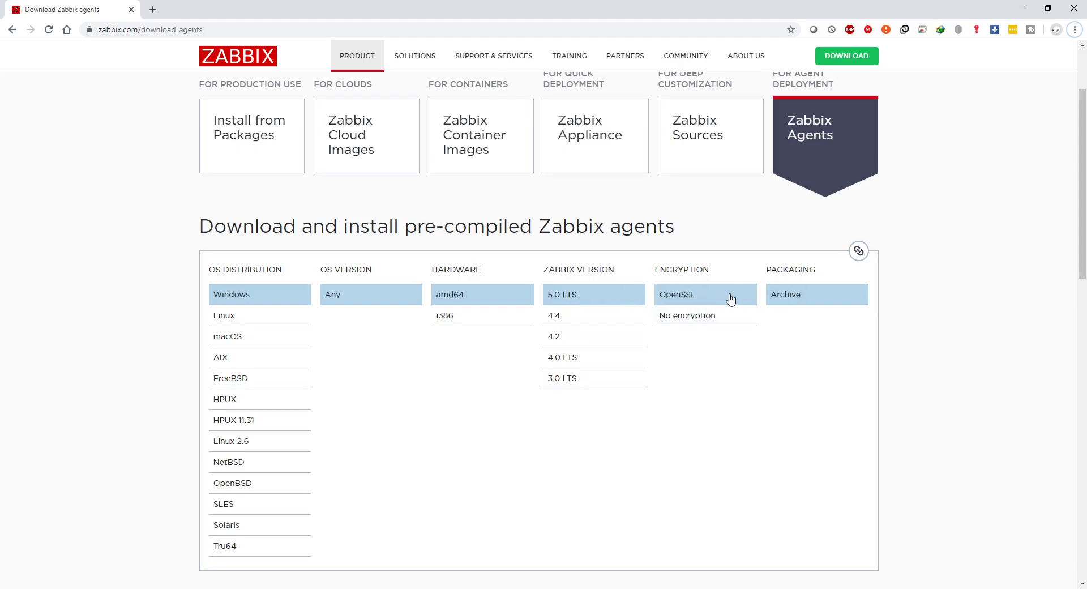
scroll(581, 289, "down", 5)
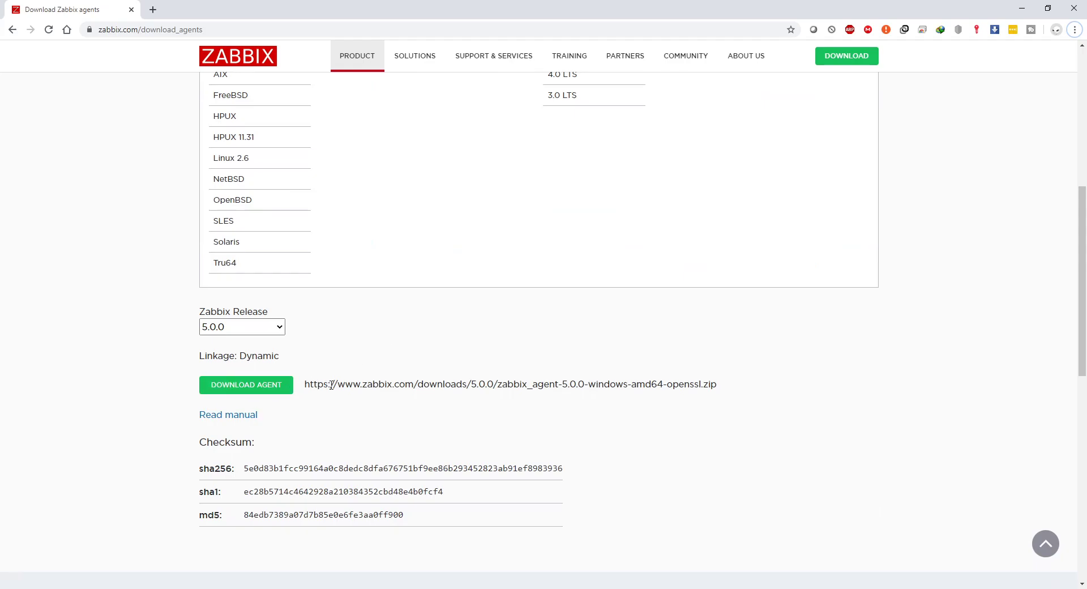
left_click(219, 390)
Switch to File Explorer and open zabbix_agentd.conf from the conf folder of C:\Zabbix.
key("alt+Tab")
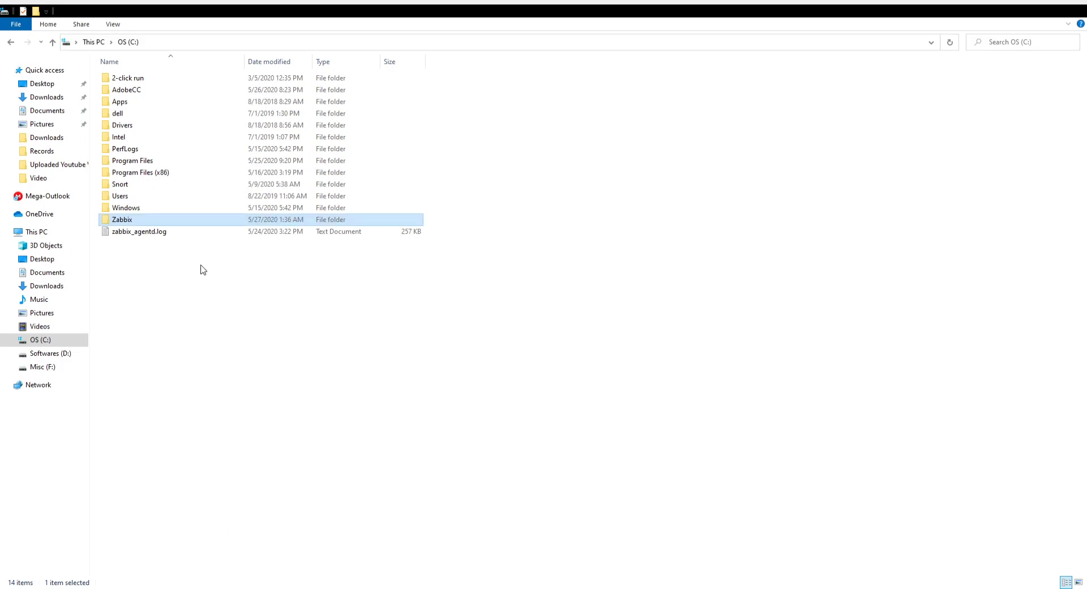
double_click(169, 223)
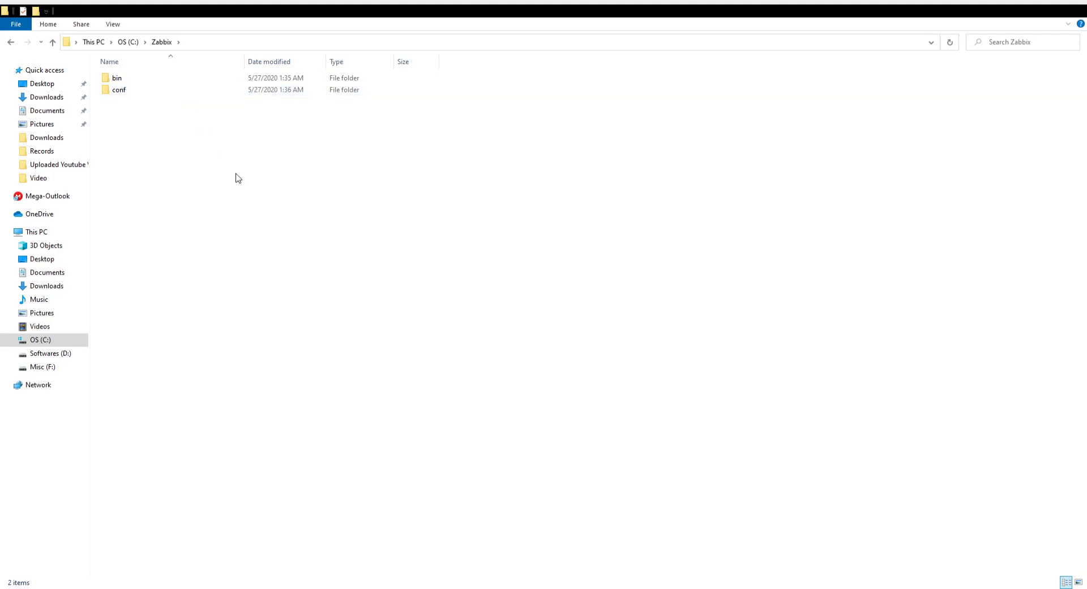
left_click(222, 92)
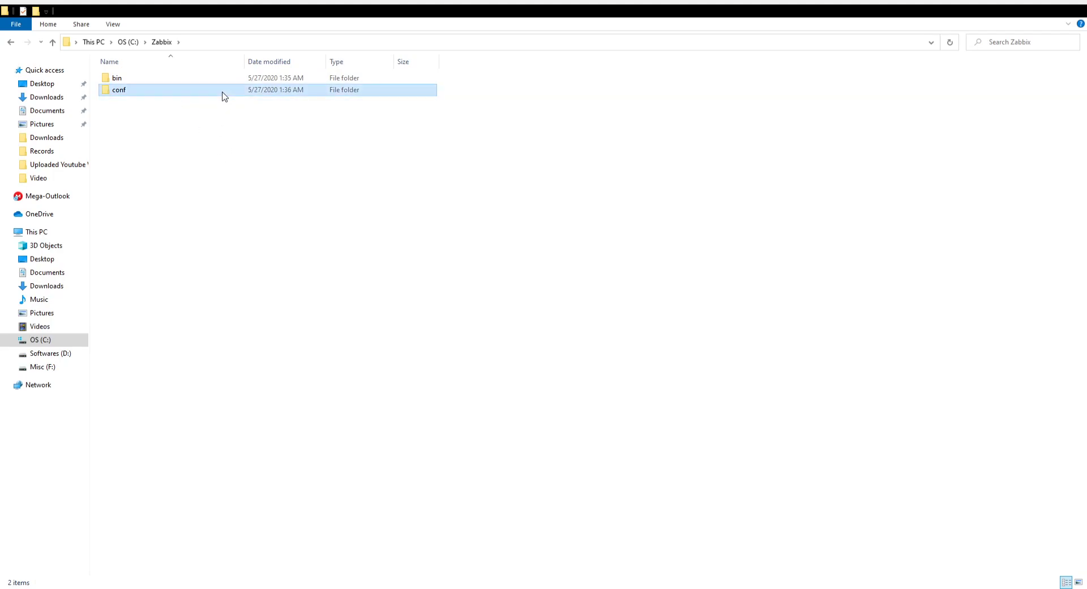
double_click(377, 91)
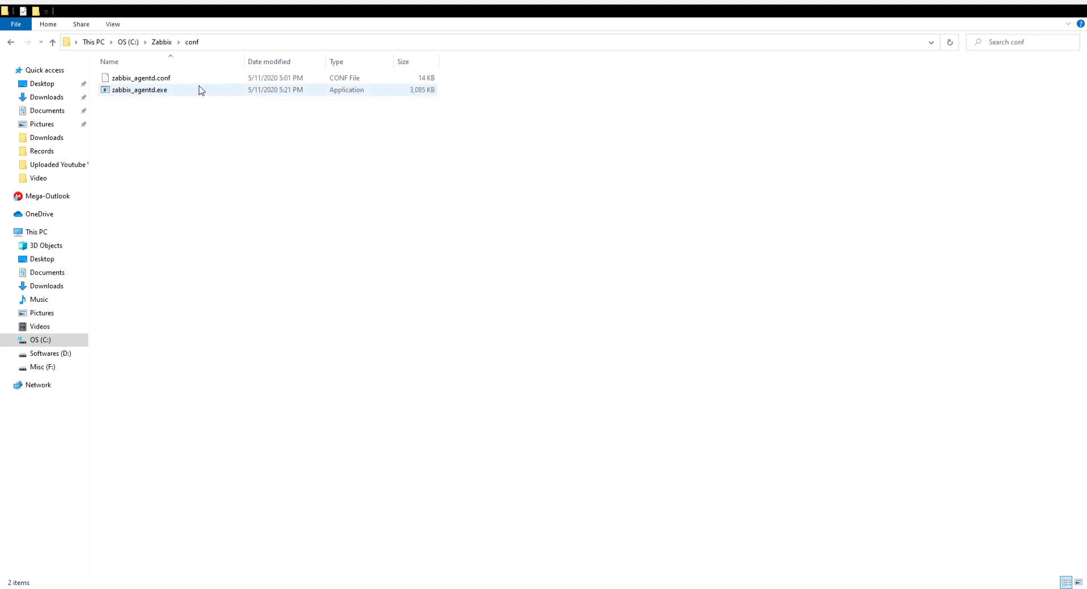
left_click(141, 79)
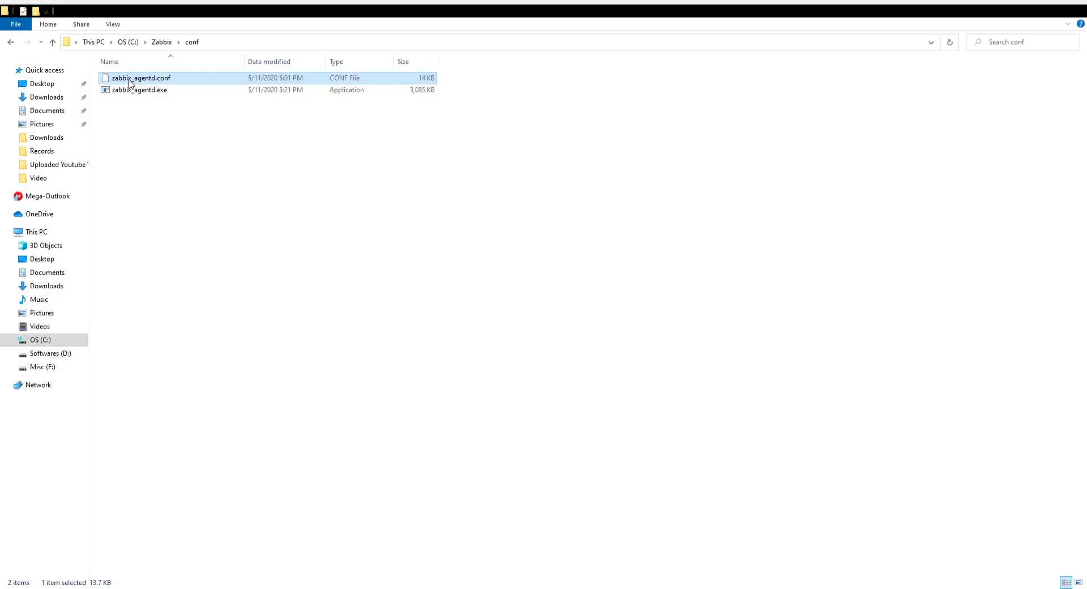
double_click(131, 80)
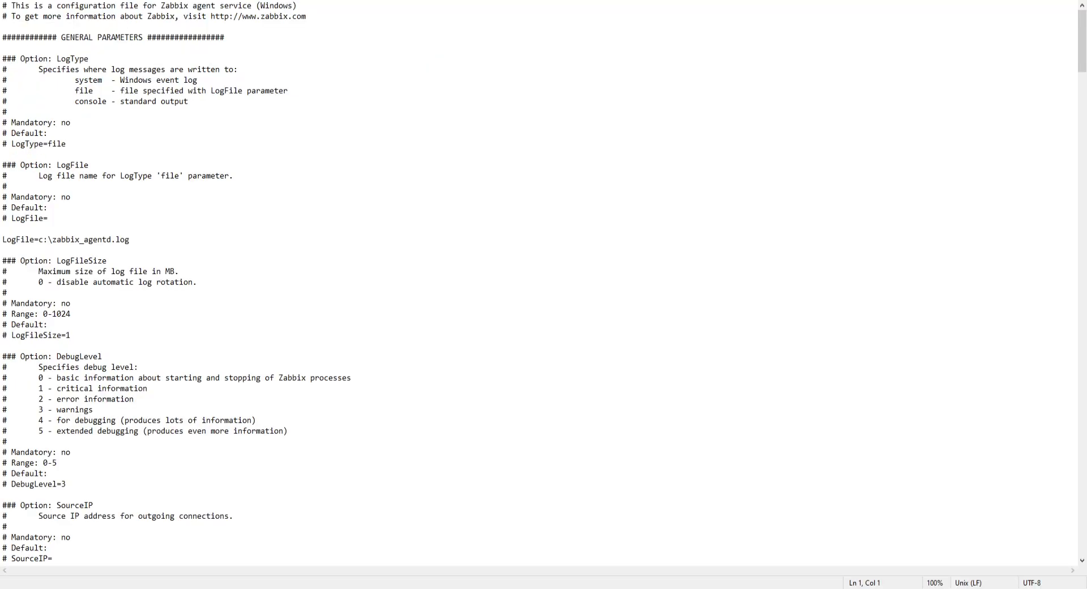
Set the Server parameter under the passive checks settings to 192.168.8.145.
left_click(318, 157)
scroll(373, 181, "down", 5)
scroll(380, 179, "down", 3)
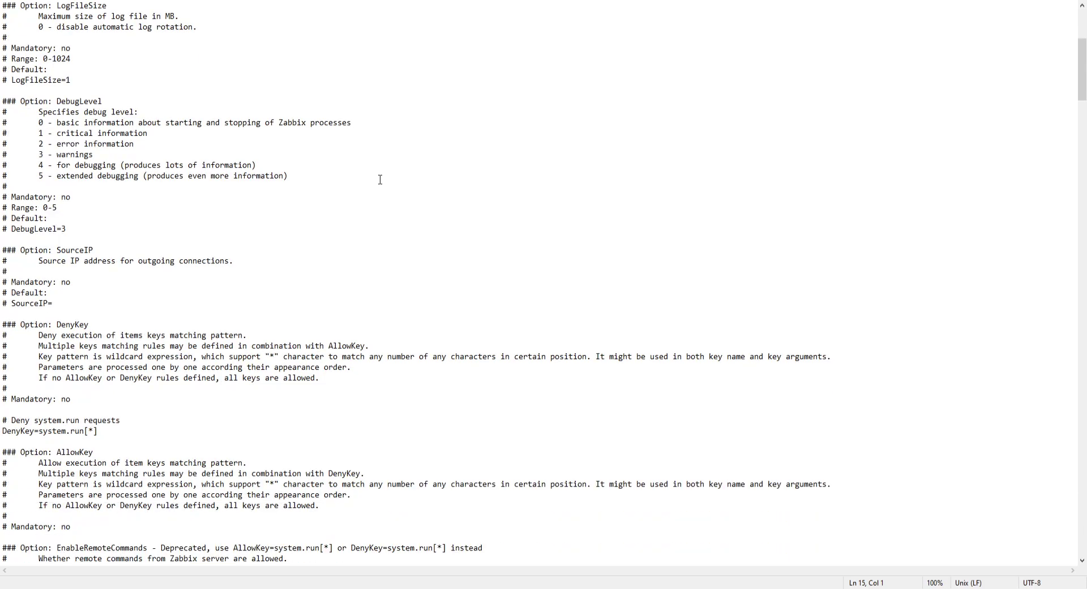
scroll(380, 179, "down", 3)
scroll(380, 179, "down", 9)
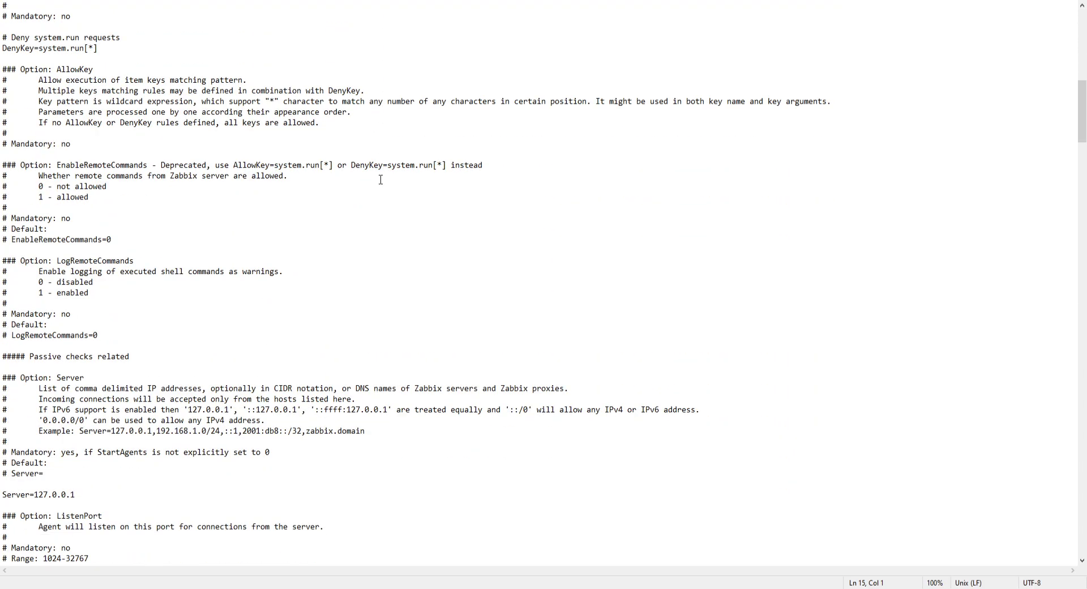
scroll(380, 180, "down", 3)
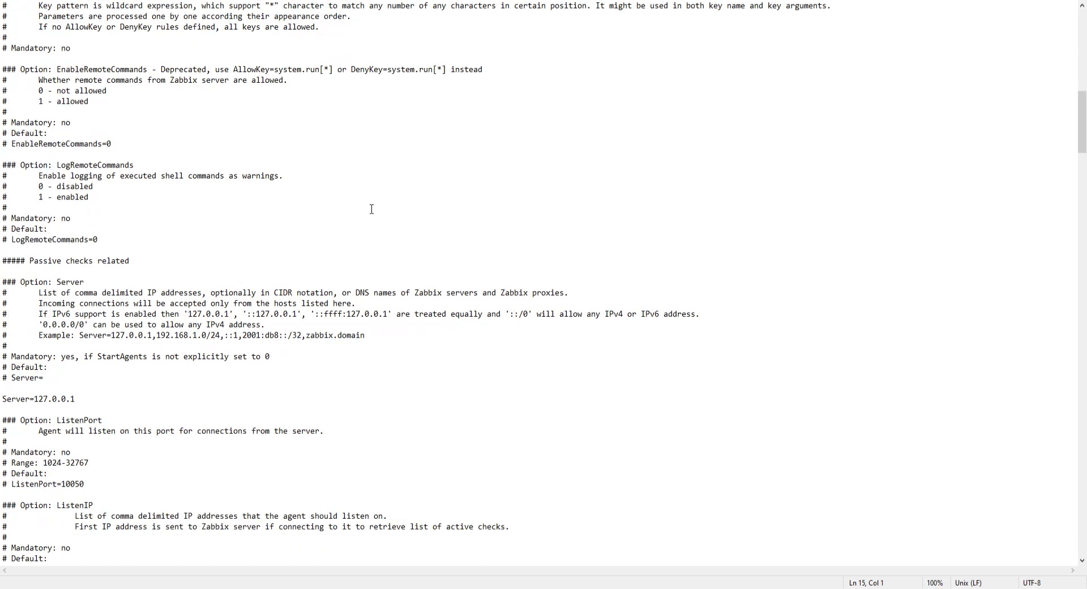
left_click_drag(35, 399, 79, 399)
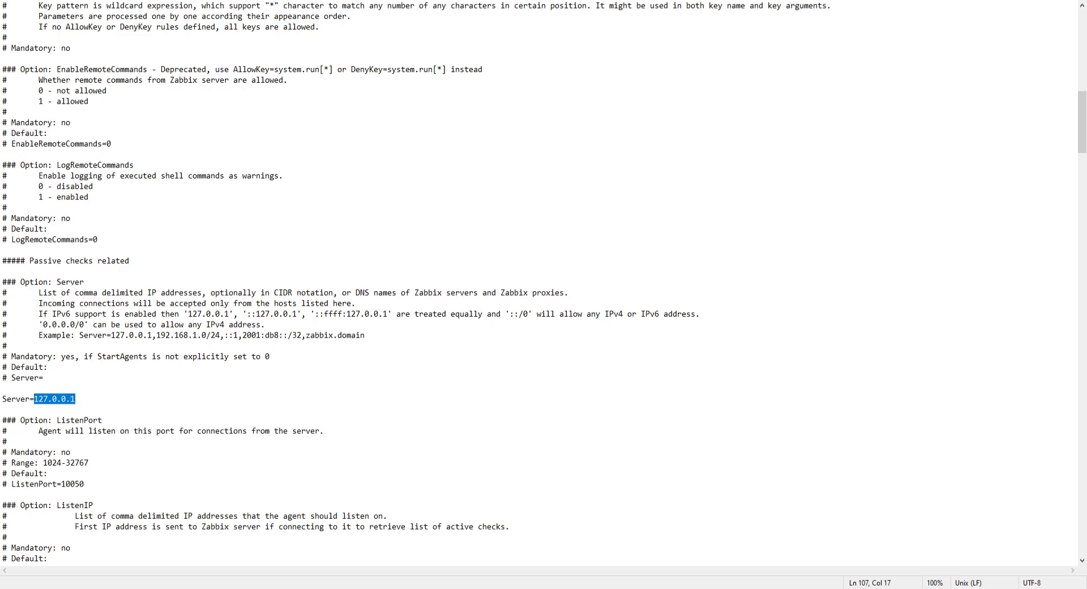
type("192.168.8.145.")
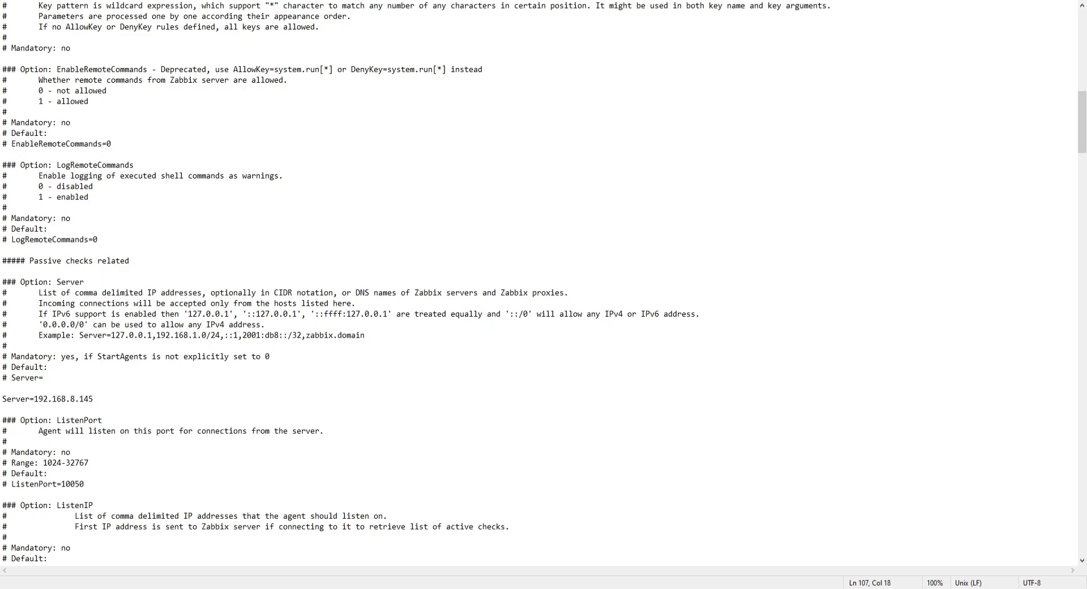
Set the ServerActive parameter under the active checks settings to 192.168.8.145.
scroll(285, 355, "down", 2)
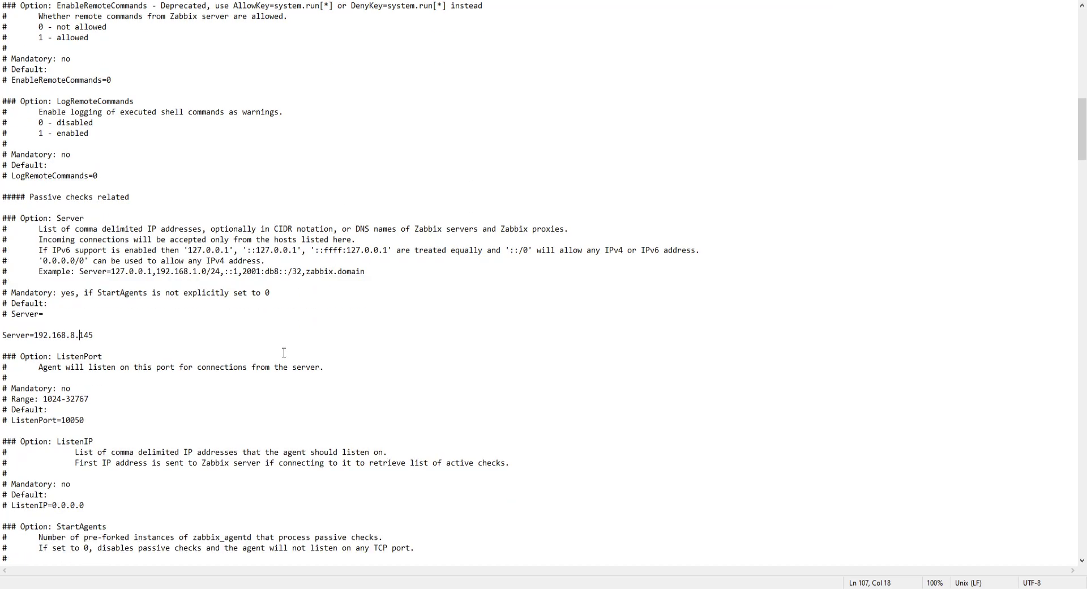
left_click(86, 350)
scroll(121, 392, "down", 2)
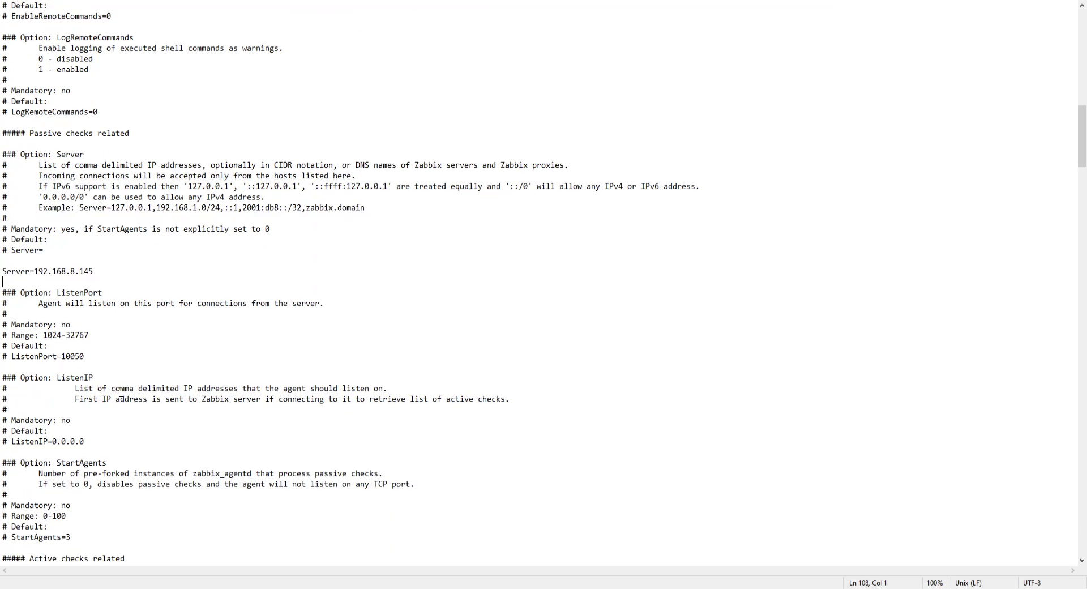
scroll(120, 393, "down", 6)
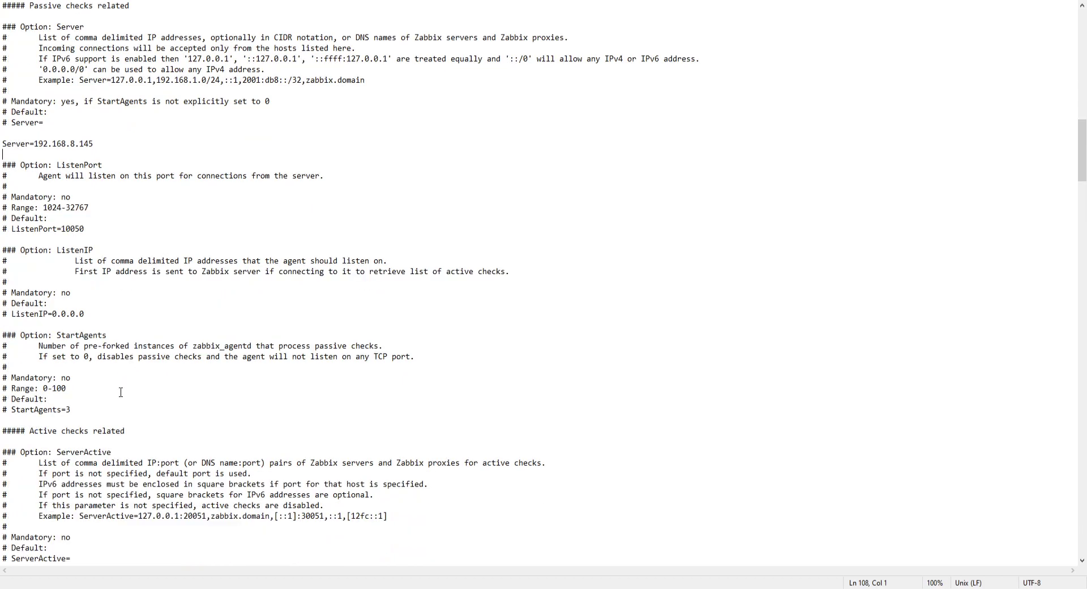
scroll(121, 392, "down", 2)
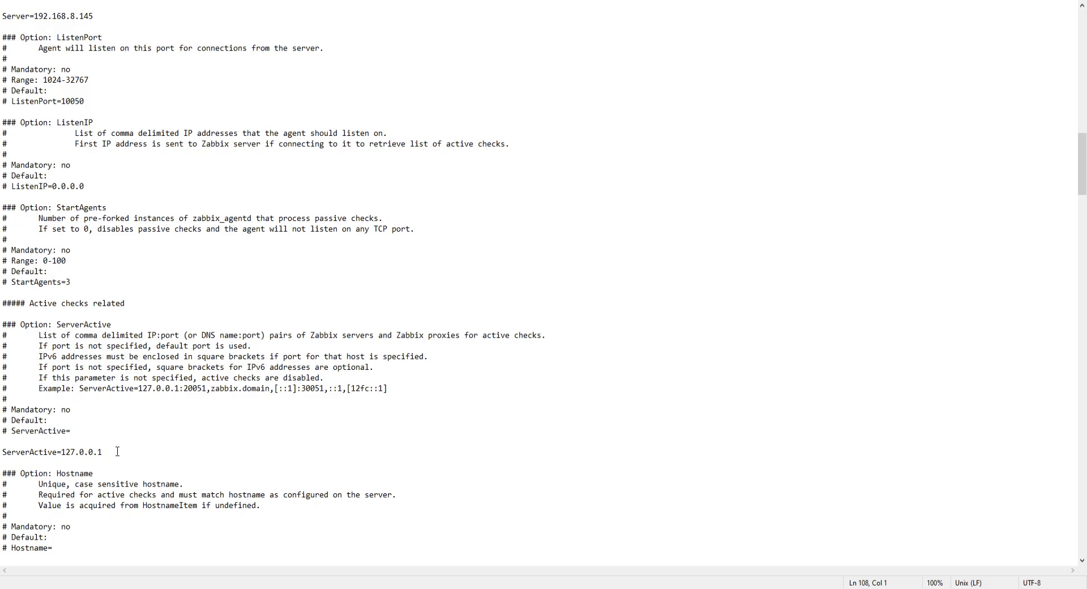
left_click_drag(109, 451, 62, 448)
type("192.168.8.145")
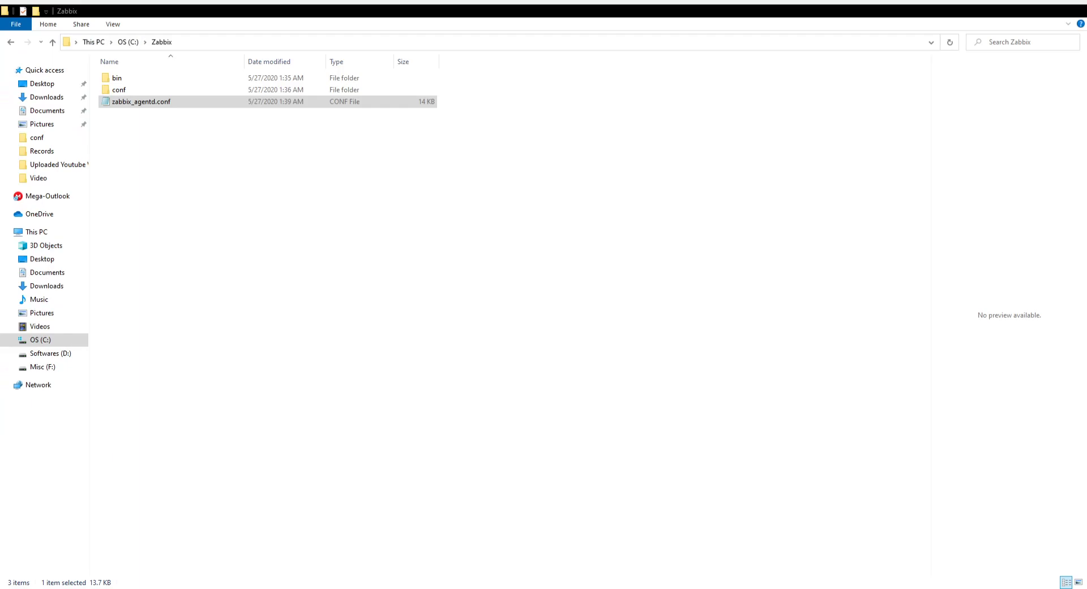
Copy zabbix_agentd.exe from the bin folder into C:\Zabbix, alongside zabbix_agentd.conf.
double_click(169, 79)
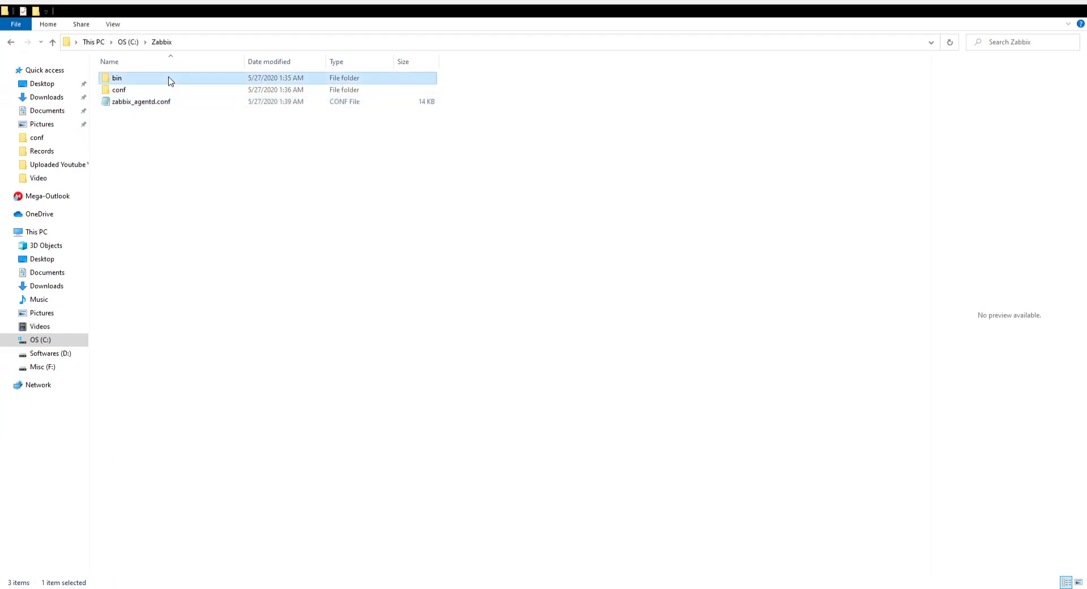
left_click(157, 80)
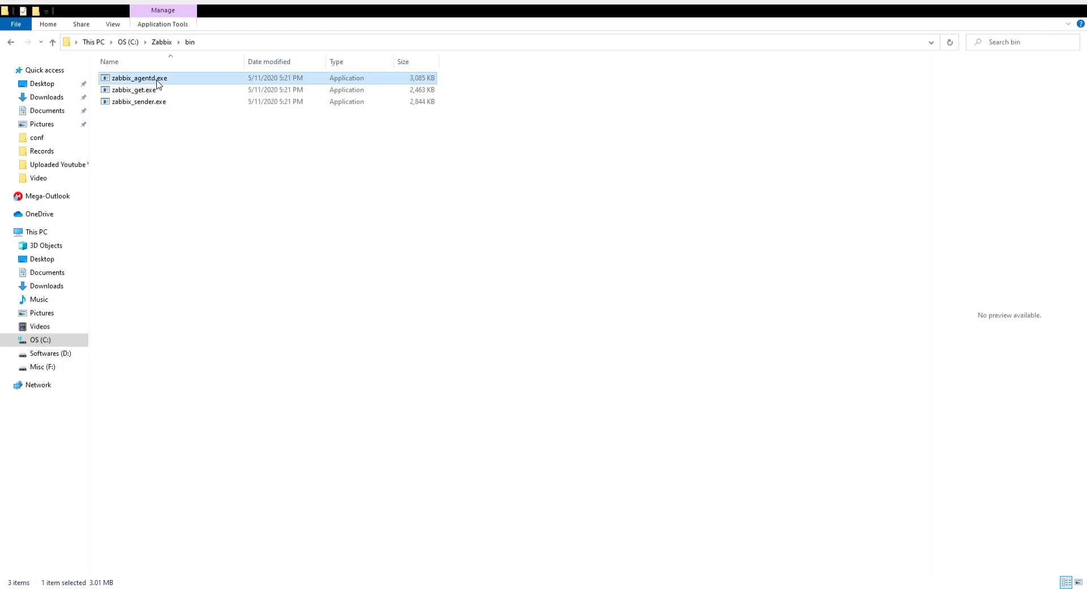
left_click(52, 42)
left_click(162, 129)
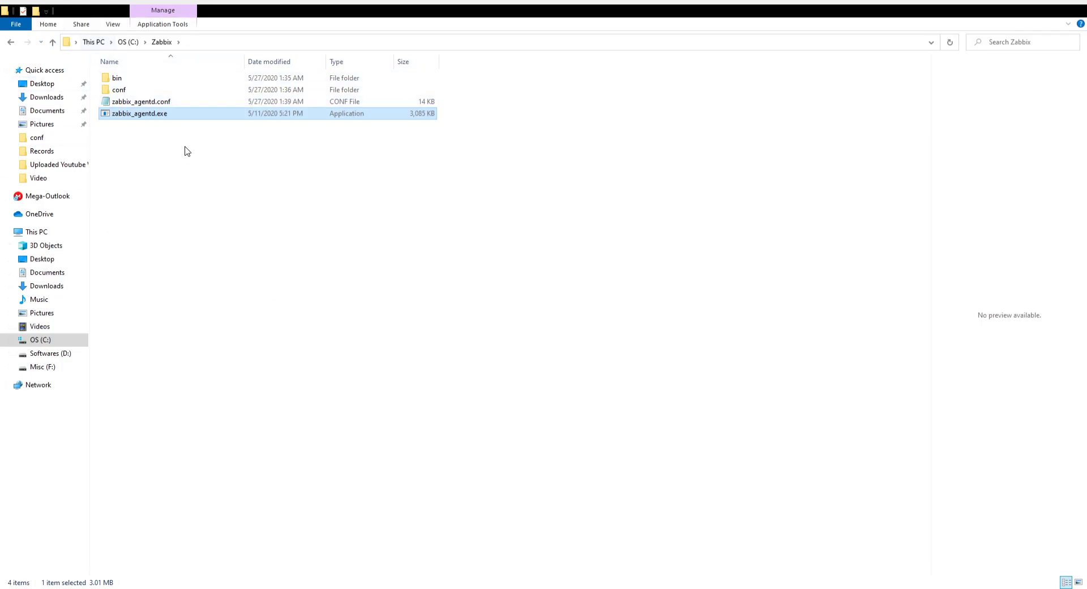
Open PowerShell in C:\Zabbix and try to install the agent service with .\zabbix_agentd.exe -c .\zabbix_agentd.conf --install.
left_click(13, 29)
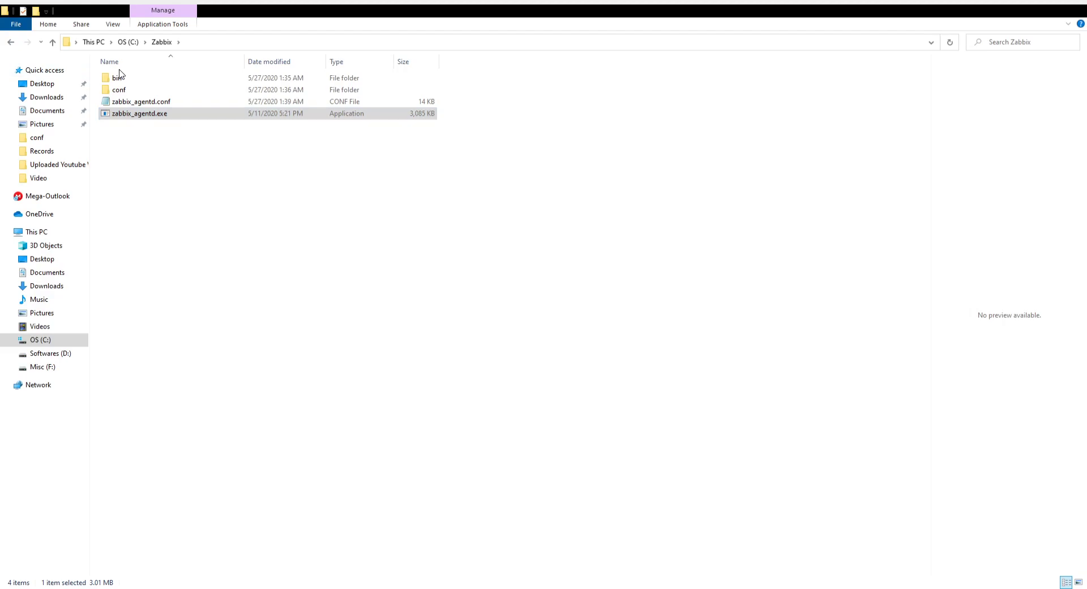
left_click(214, 63)
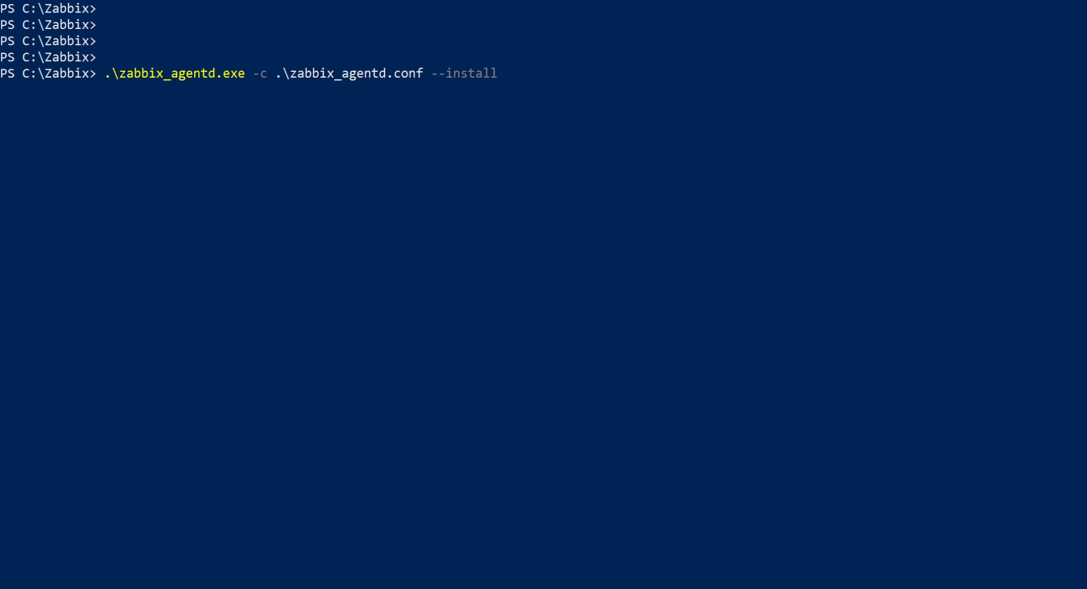
key("Return")
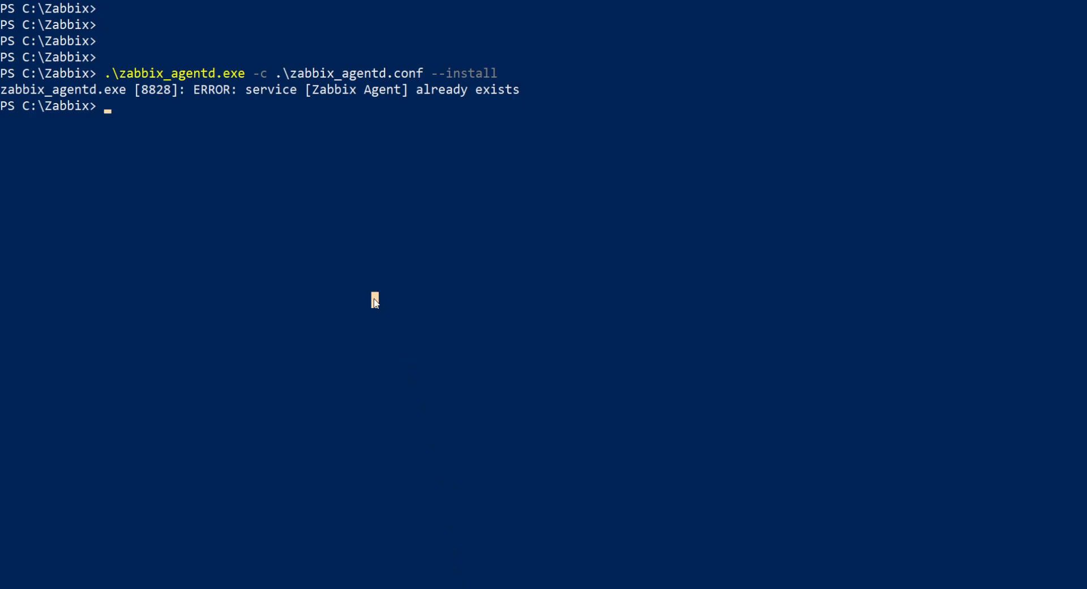
Open the Windows Services console from PowerShell with services.msc.
type("services.msc")
key("Return")
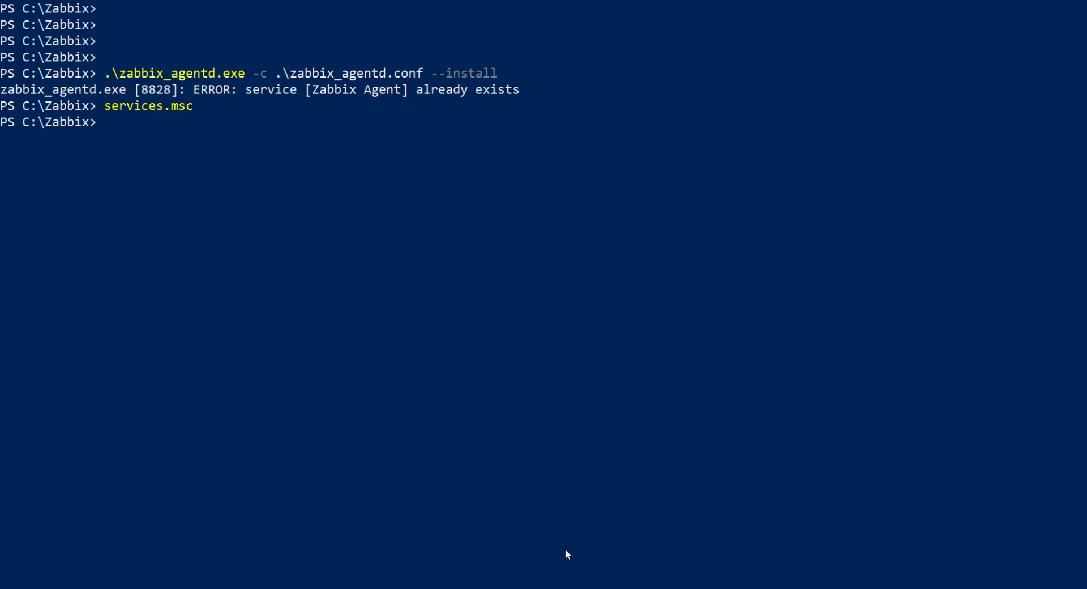
Run the hostname command and copy the computer name from its output.
type("hostname")
key("Return")
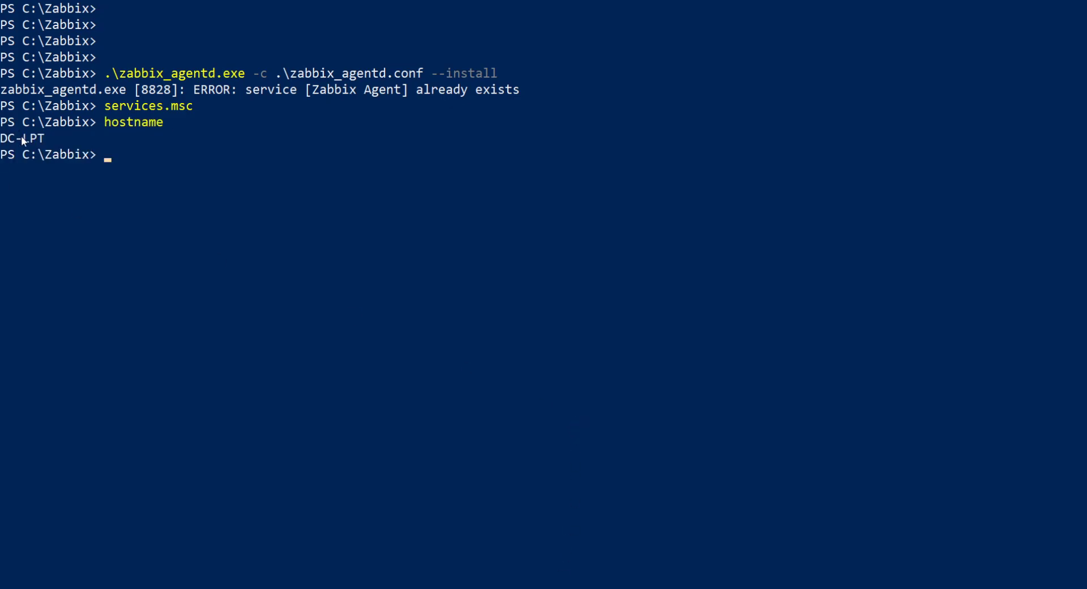
left_click_drag(52, 138, 8, 140)
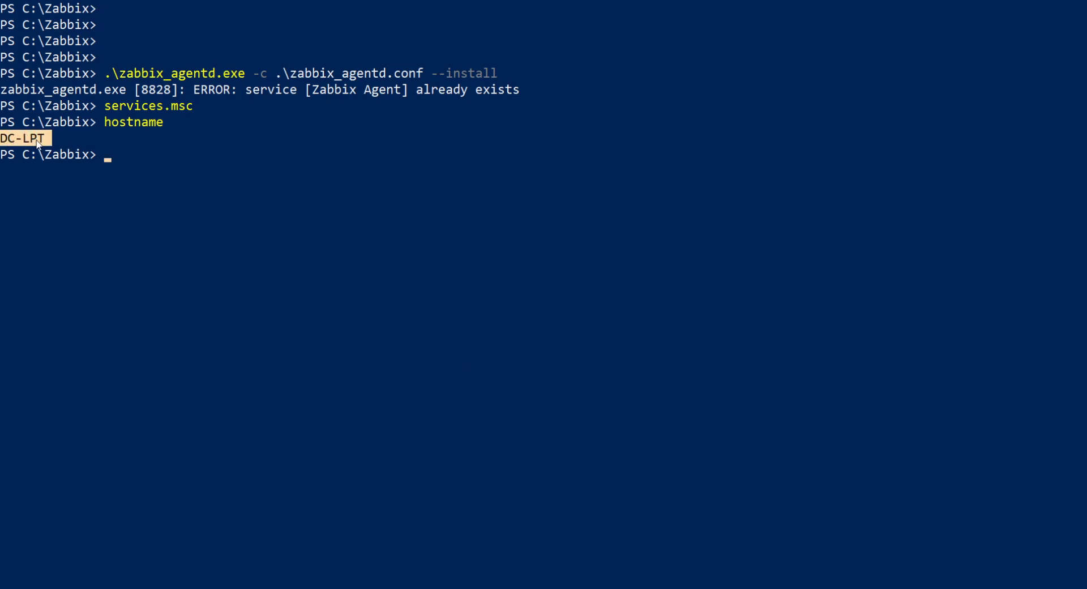
right_click(25, 138)
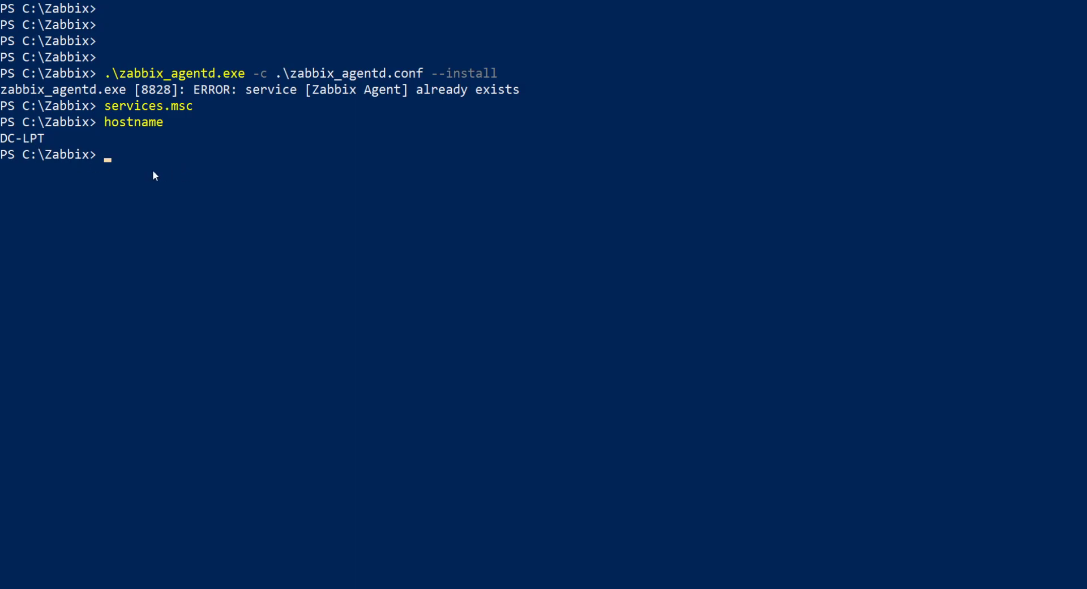
Run ipconfig to list the client's network adapters and their IP addresses.
type("ipconfig")
key("Return")
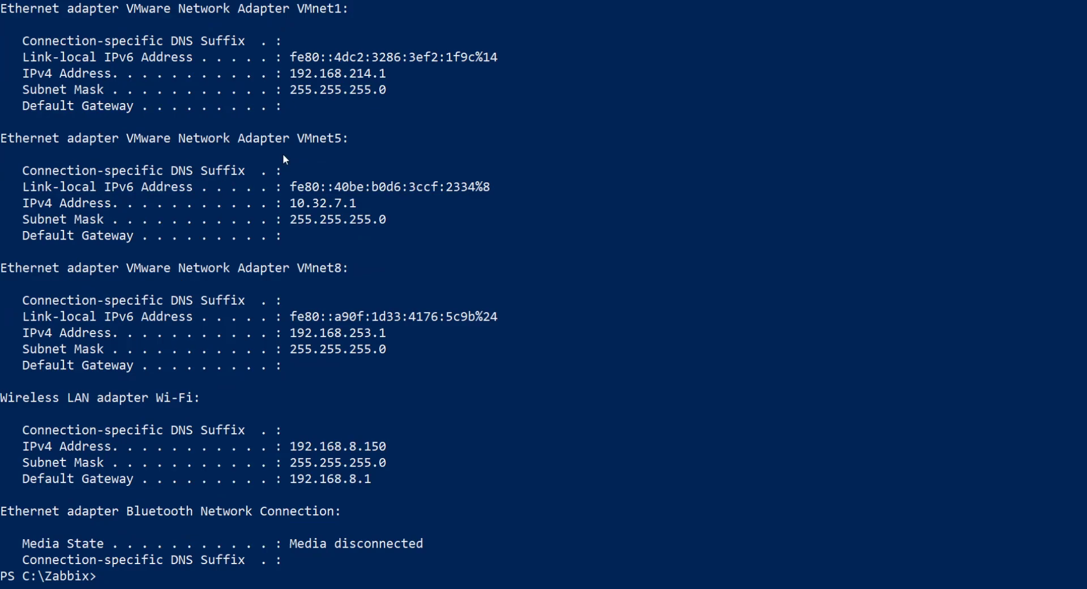
Try to filter the adapter listing with ipconfig | sls IPv4 Address.
type("ipconfig | sls IPv4 A")
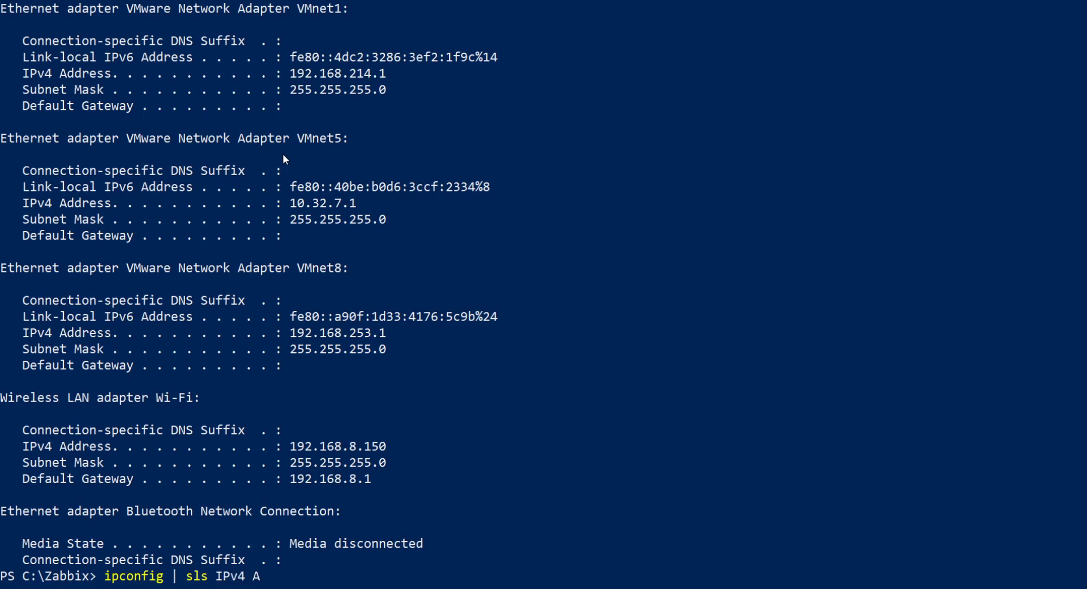
type("ddress")
key("Return")
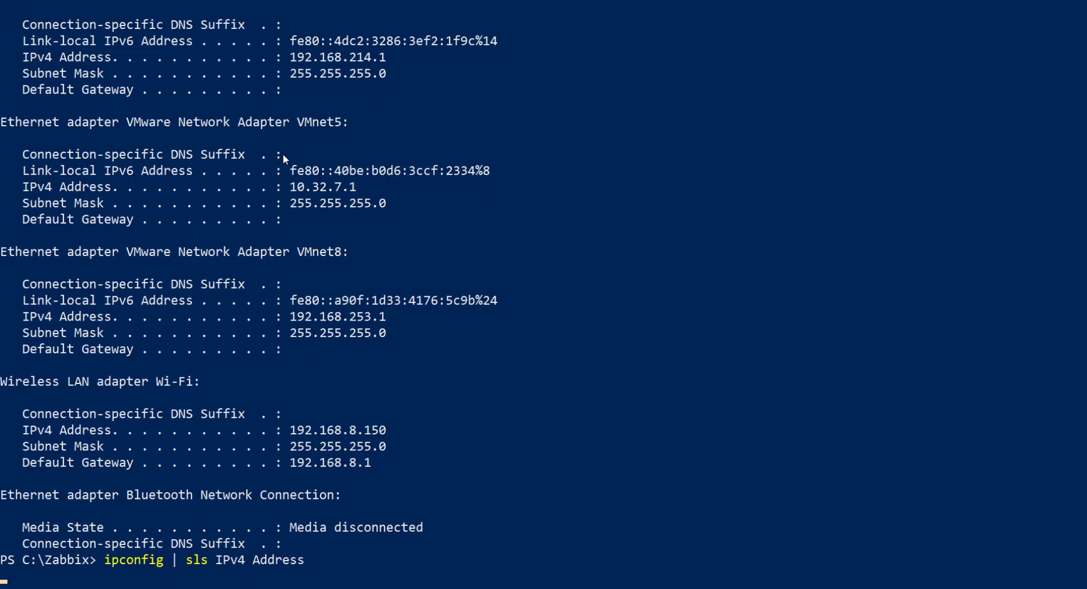
key("ctrl+c")
Rerun the ipconfig filter with the trailing word Address removed from the sls pattern.
key("Up")
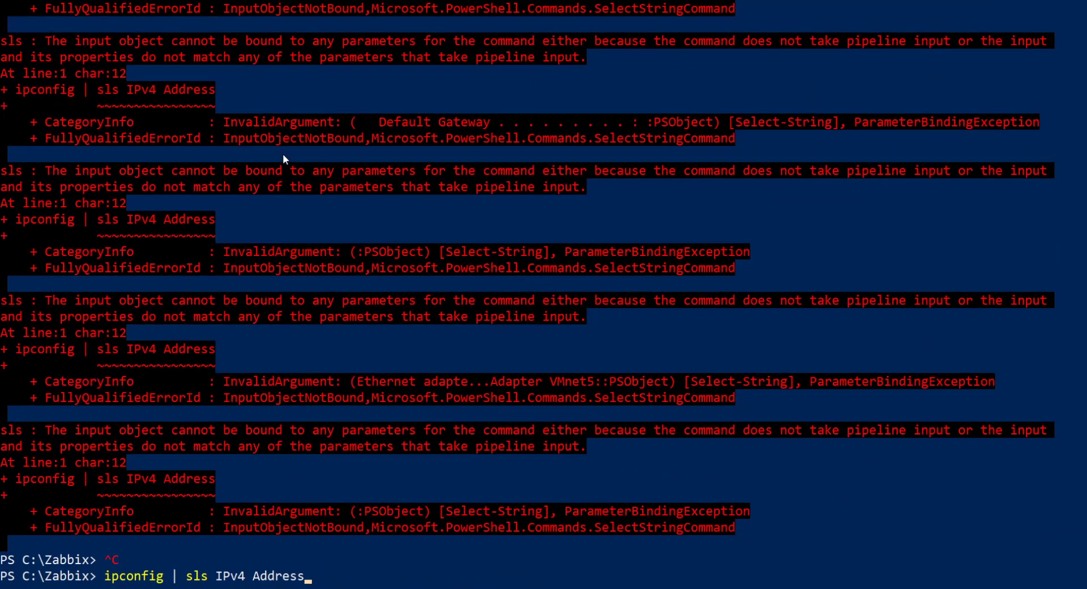
key("BackSpace")
key("BackSpace")
key("BackSpace")
key("BackSpace")
key("BackSpace")
key("BackSpace")
key("BackSpace")
key("BackSpace")
key("Return")
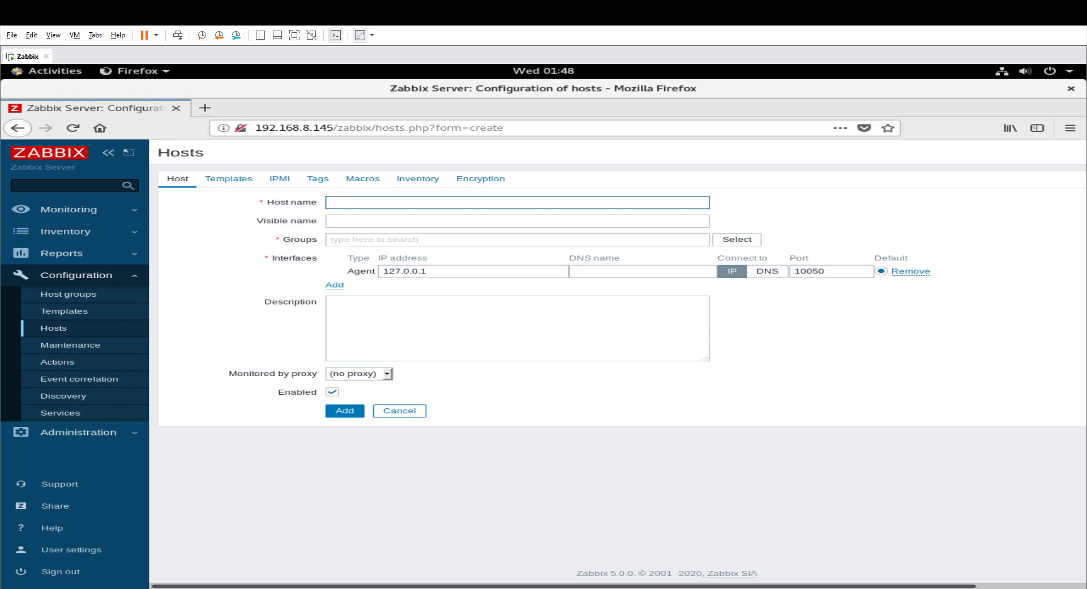
In the new host form of the Zabbix web interface, set the host name to DC-LTP and the visible name to Laptop.
right_click(358, 203)
left_click(399, 258)
type("DC-LTP")
key("Tab")
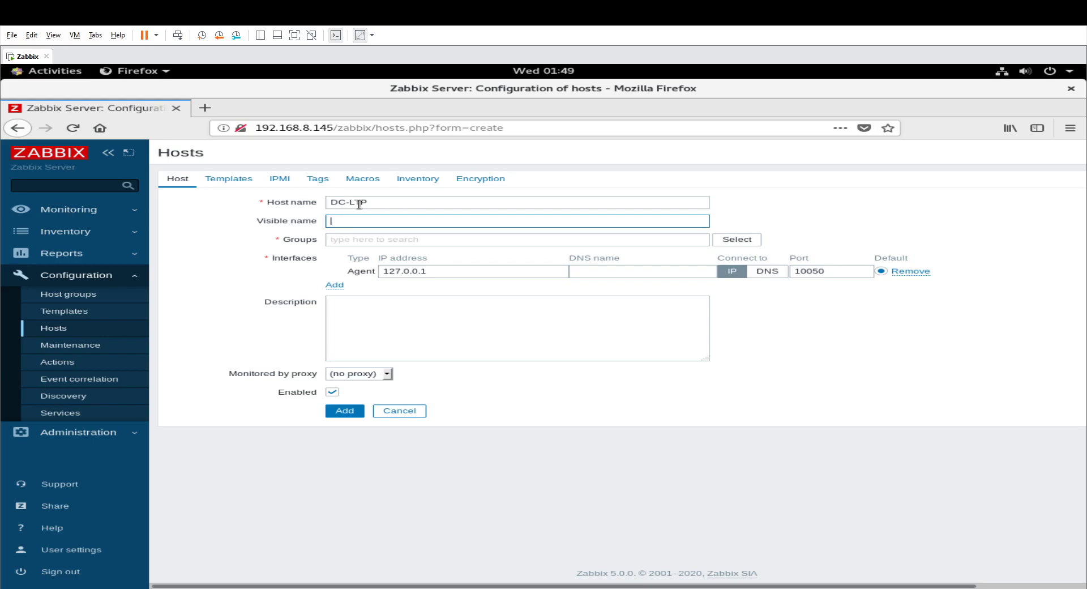
type("Laptop")
key("Tab")
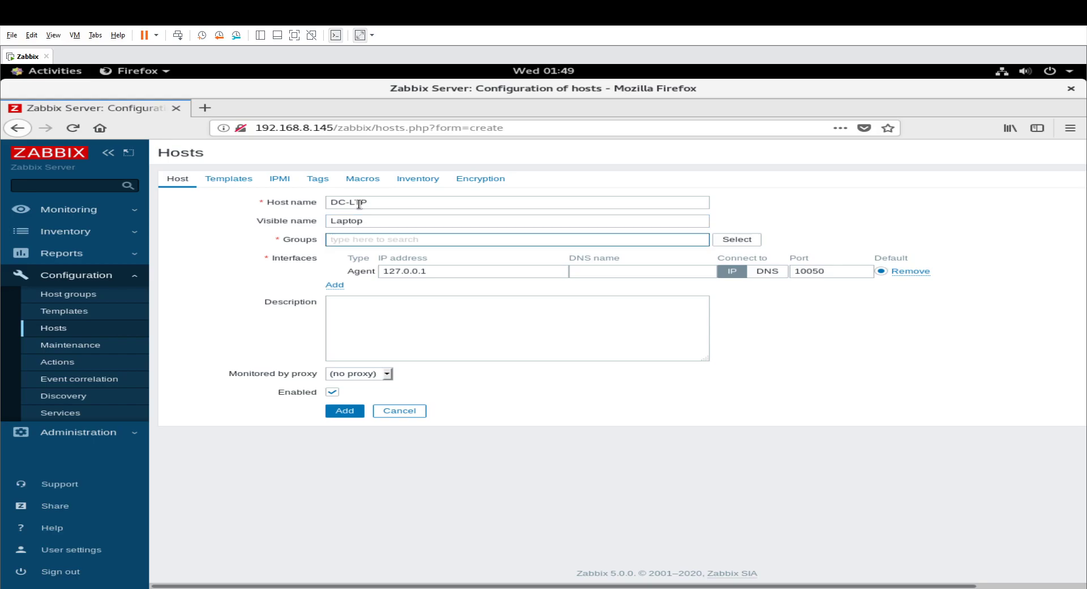
Assign the new host to the Discovered hosts group.
left_click(736, 239)
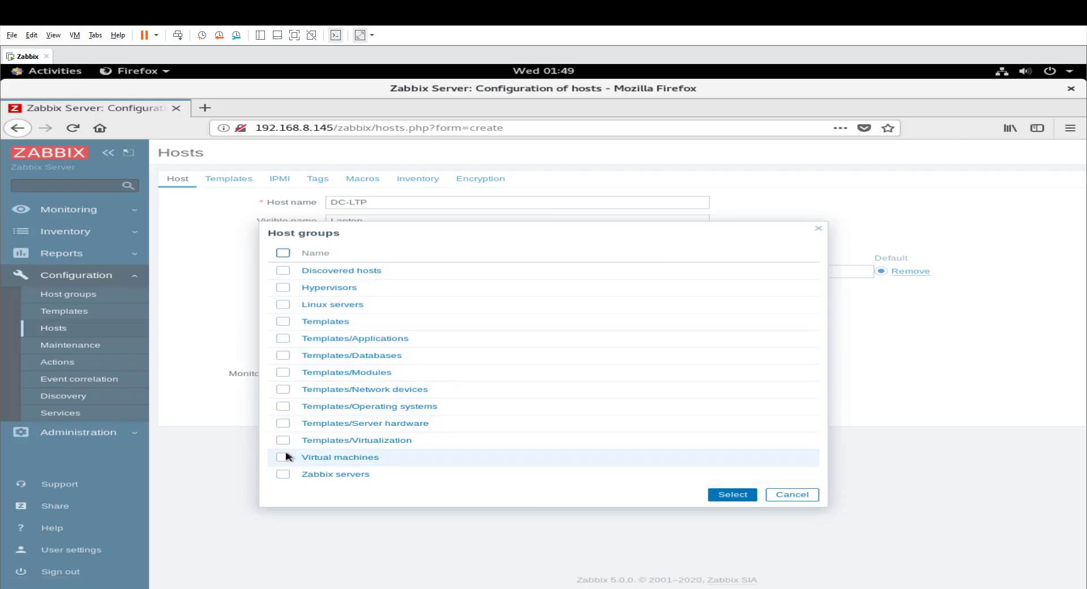
left_click(284, 270)
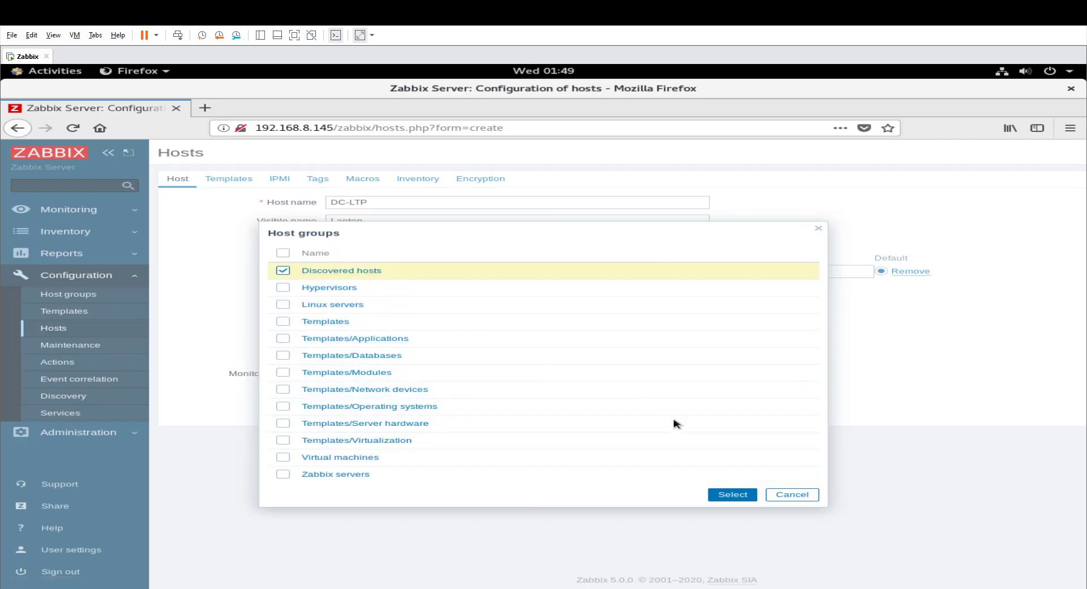
left_click(732, 494)
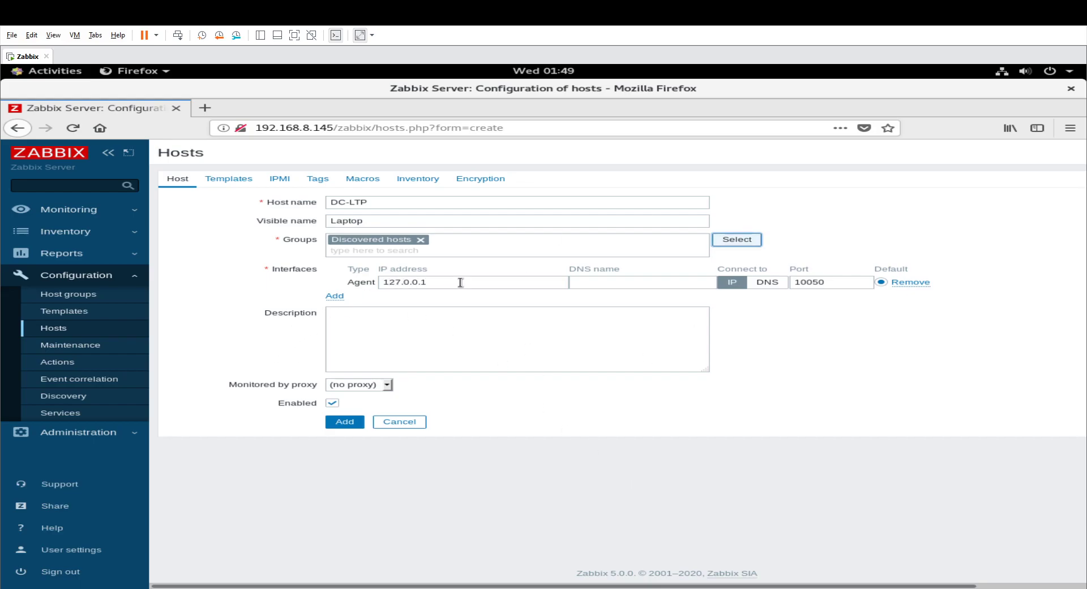
Set the IP address of the host's agent interface to 192.168.8.150.
left_click_drag(456, 282, 315, 282)
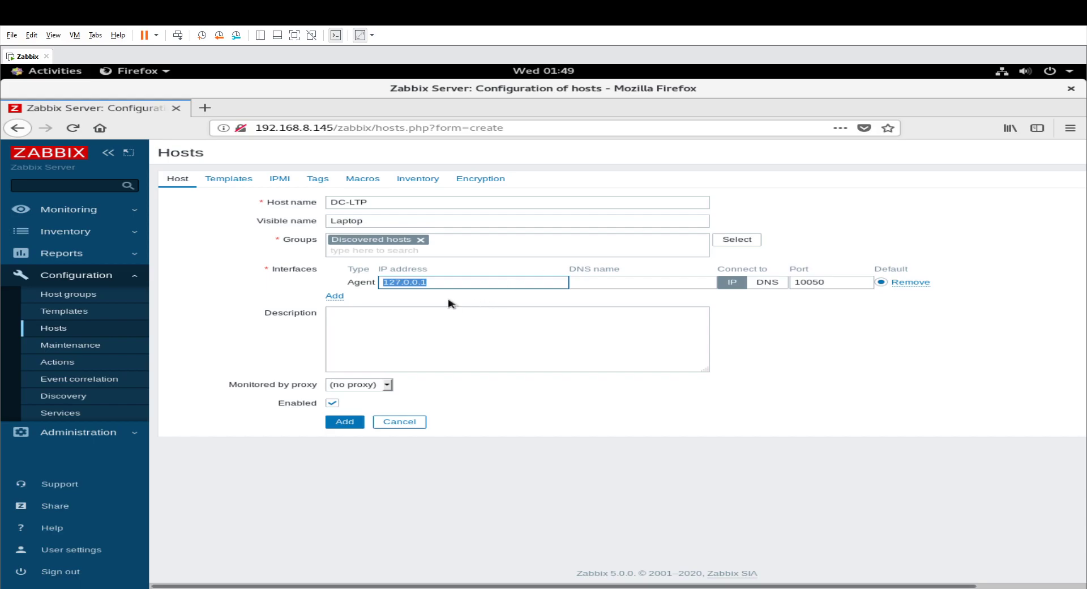
left_click(445, 283)
triple_click(445, 283)
left_click(445, 283)
key("BackSpace")
key("BackSpace")
key("BackSpace")
key("BackSpace")
key("BackSpace")
key("BackSpace")
key("BackSpace")
key("BackSpace")
type("192.168.8.150")
Set the DNS name of the agent interface to DC-LTP.
left_click(621, 282)
triple_click(411, 202)
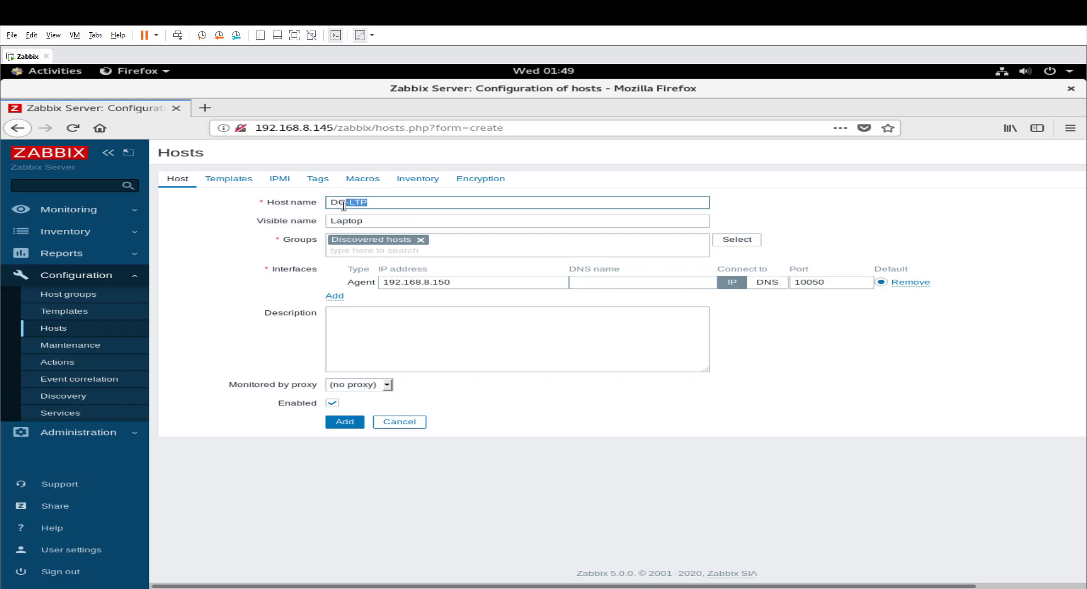
left_click(661, 285)
type("DC")
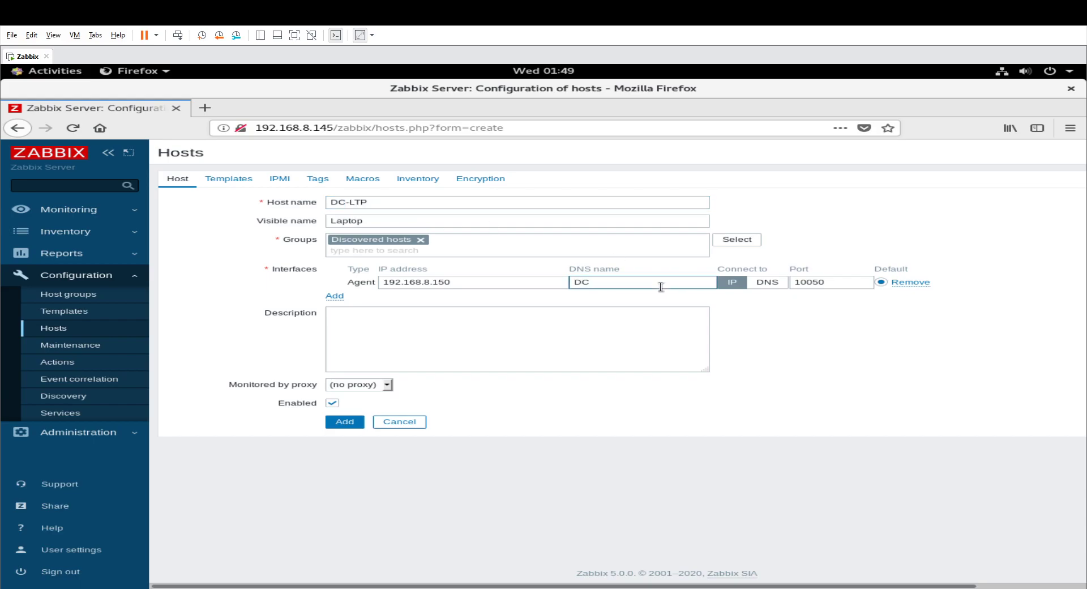
type("-LTP")
Keep the host monitored without a proxy and add it to Zabbix.
left_click(358, 385)
left_click(356, 397)
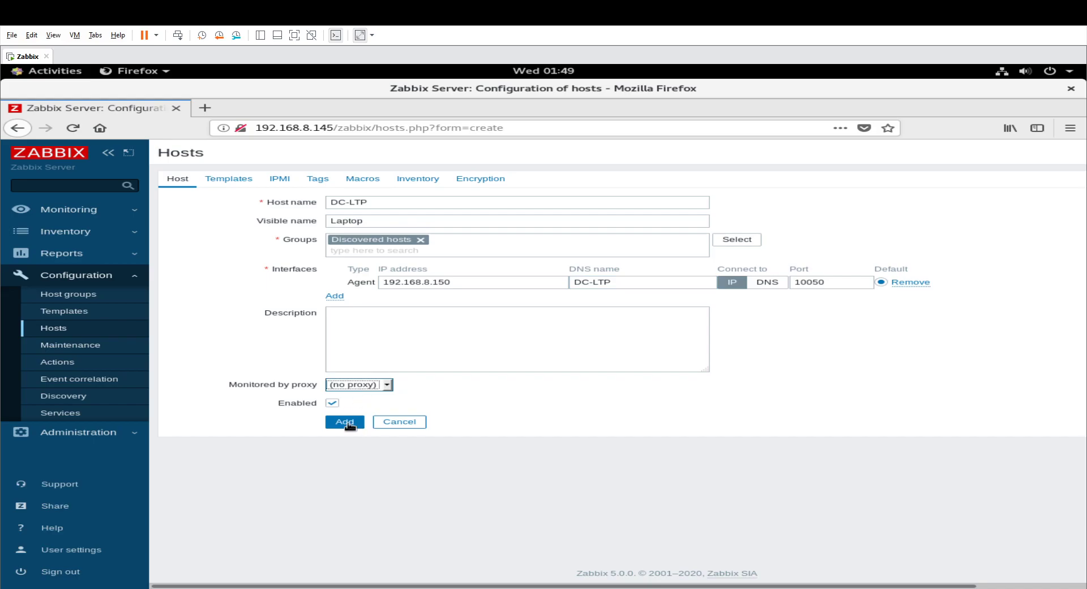
left_click(345, 422)
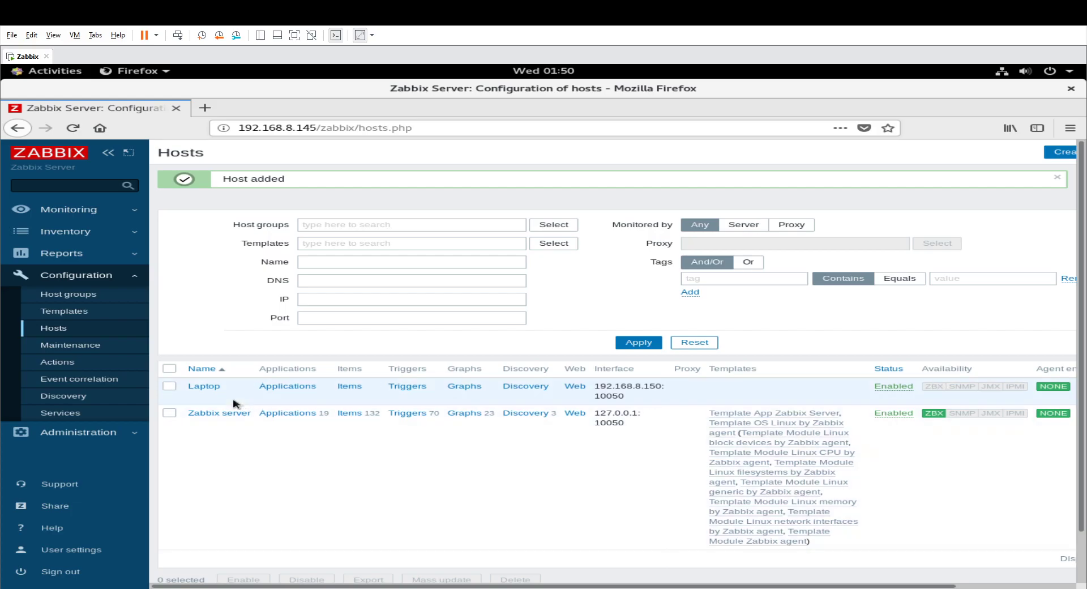
Link Template OS Windows by Zabbix agent from the Templates/Operating systems group to the Laptop host and save the update.
left_click(213, 389)
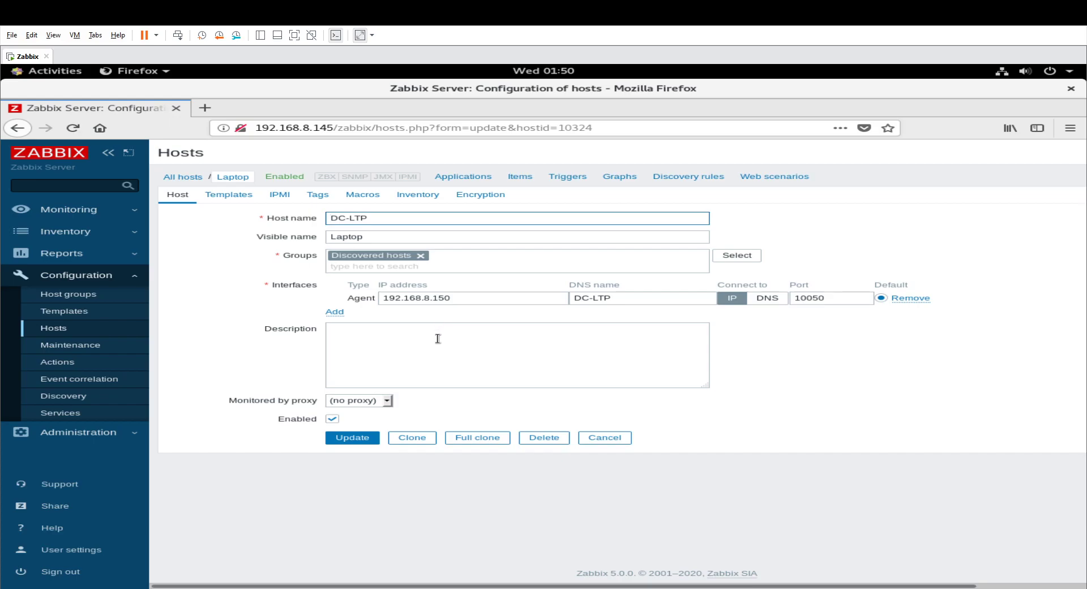
left_click(239, 199)
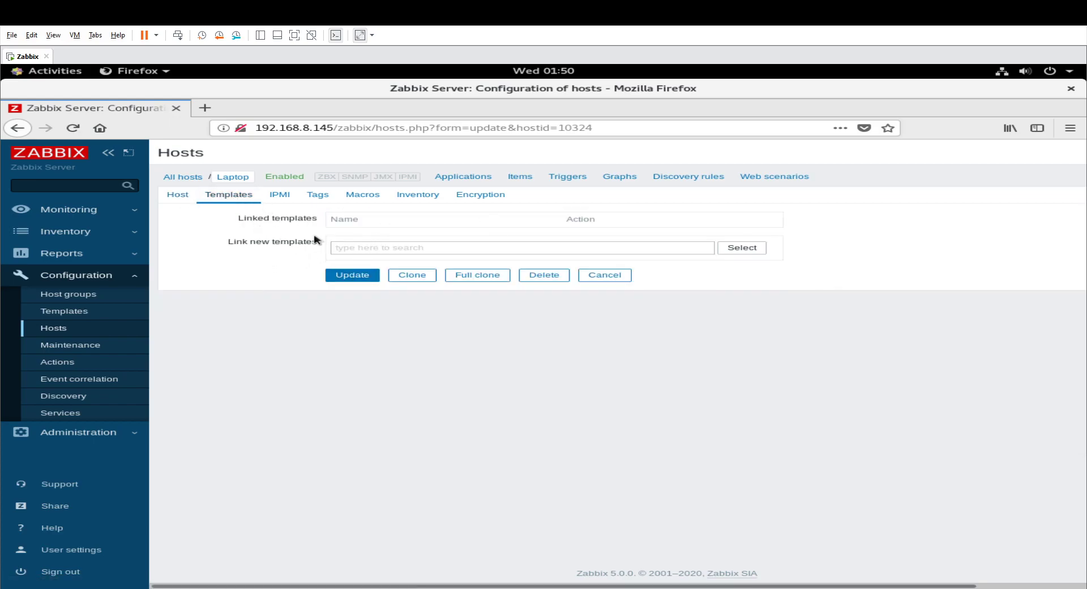
left_click(372, 247)
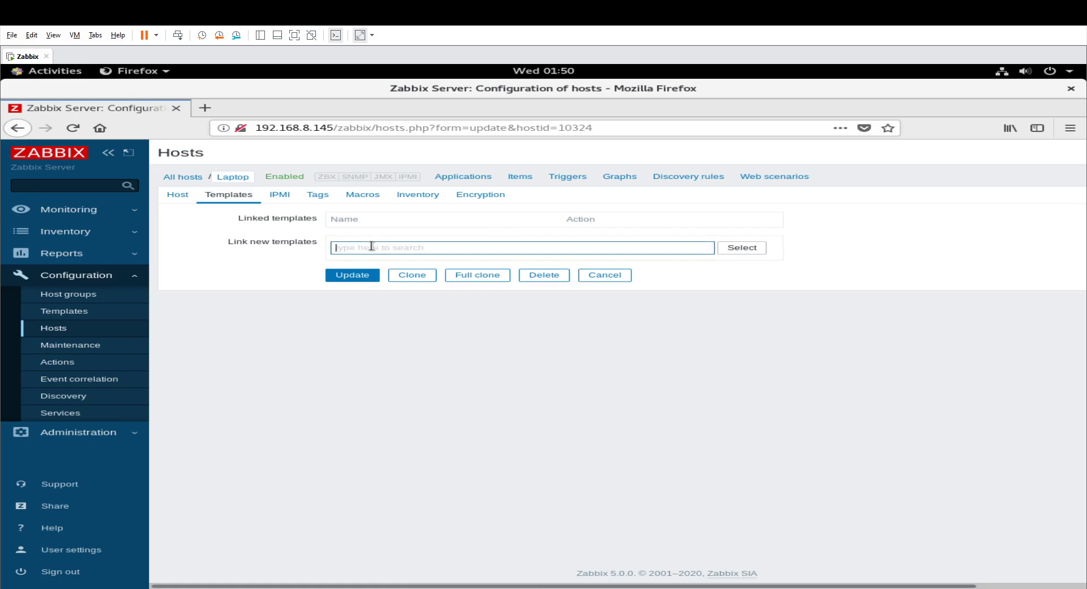
left_click(747, 249)
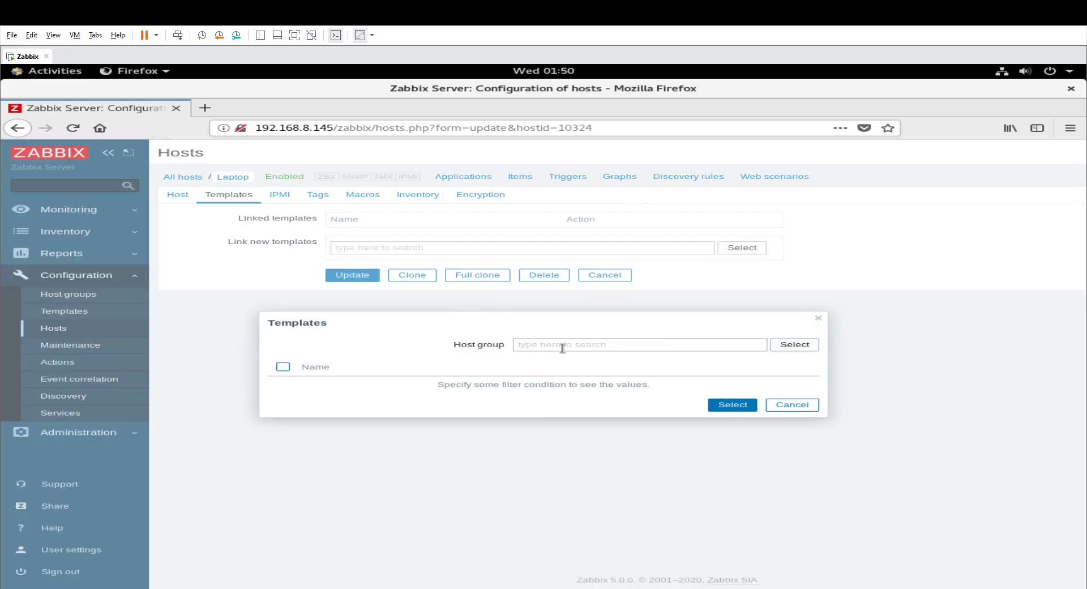
left_click(792, 344)
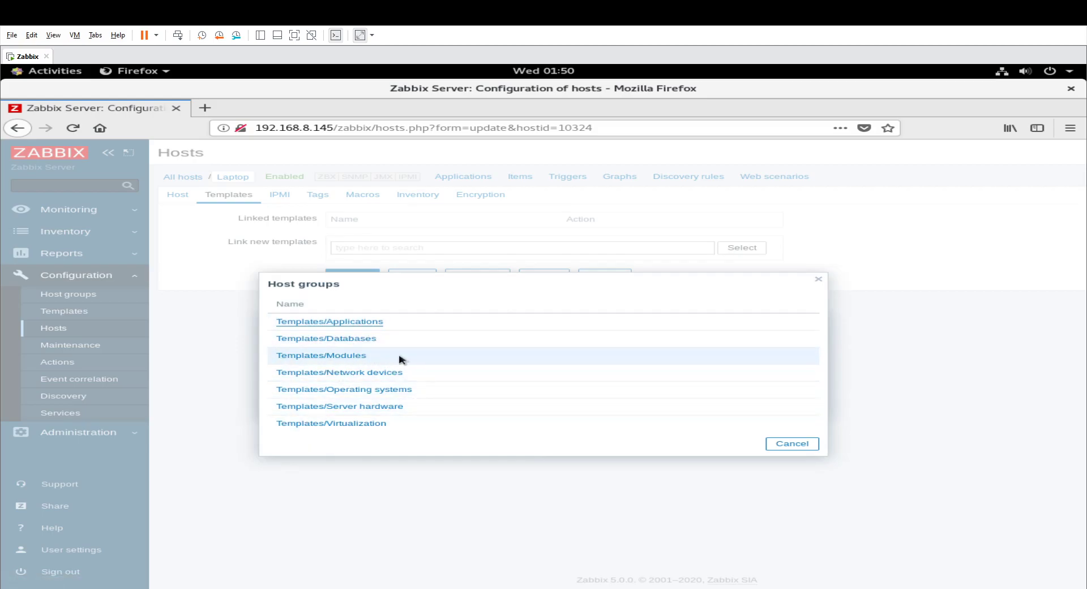
left_click(354, 391)
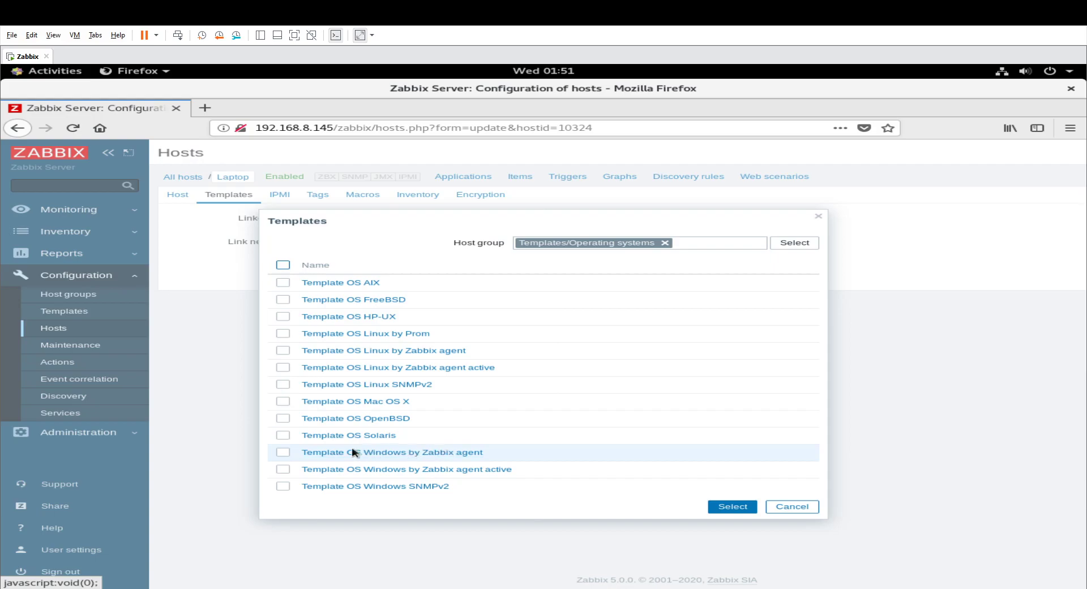
left_click(283, 452)
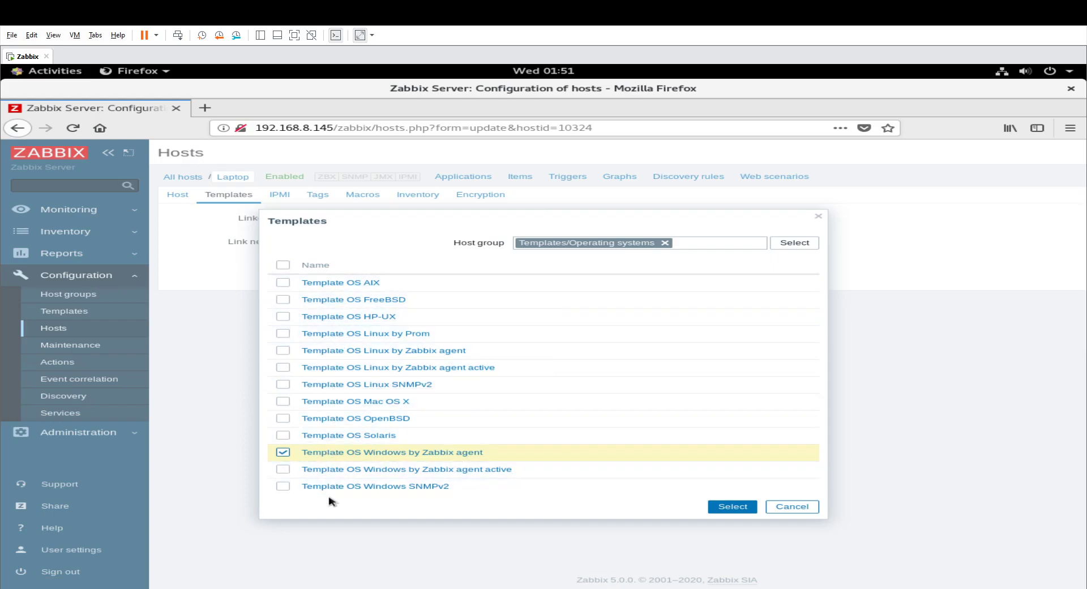
left_click(732, 506)
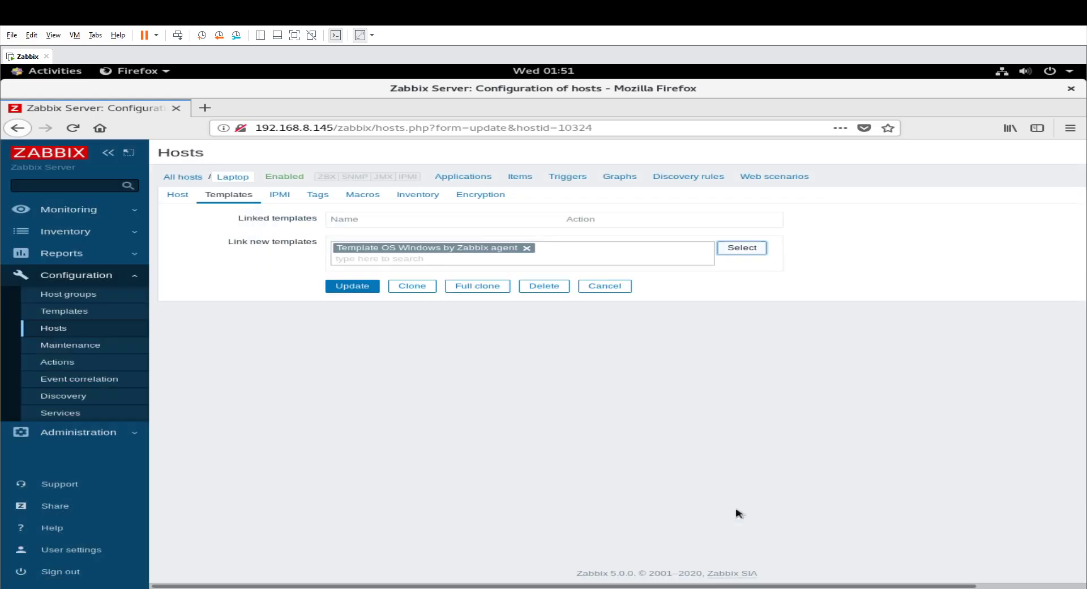
left_click(351, 285)
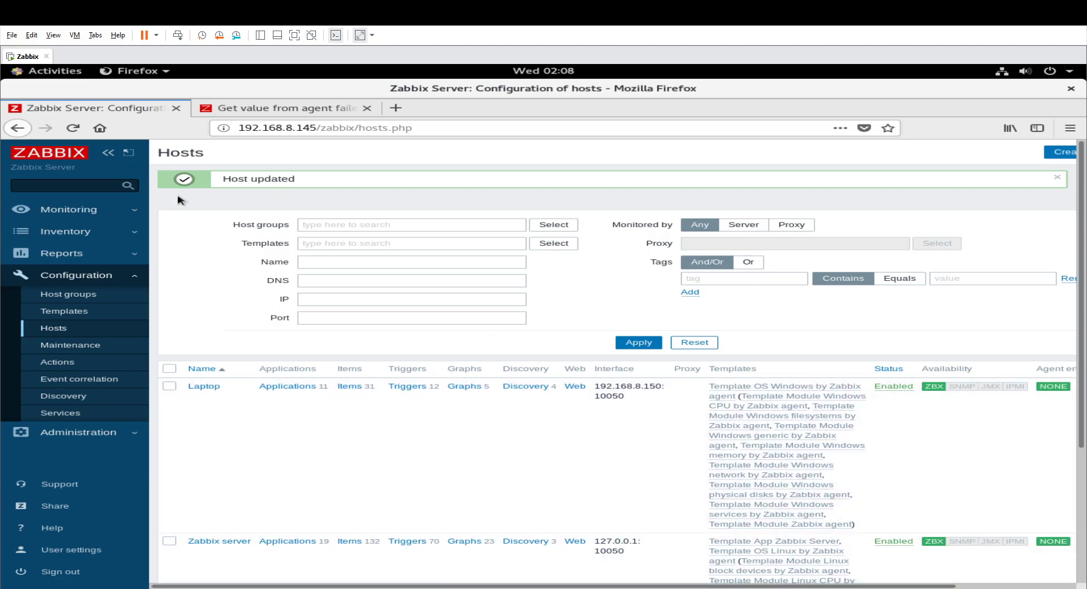
Open the Laptop host's configuration to review its name and interface settings.
left_click(207, 387)
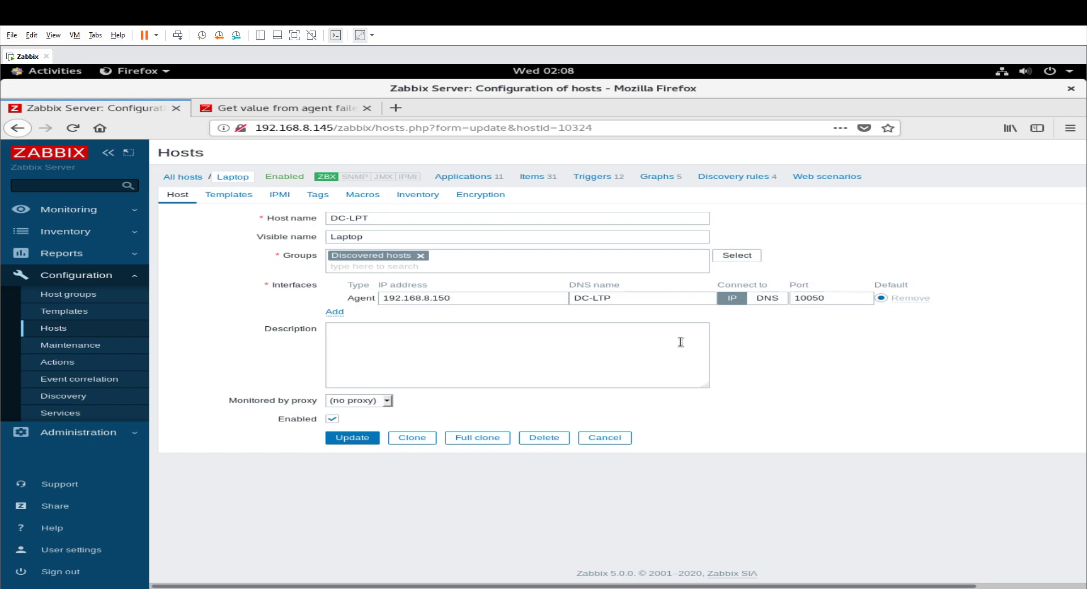
Correct the DNS name of the Laptop host's agent interface to DC-LPT and save the host.
left_click(607, 297)
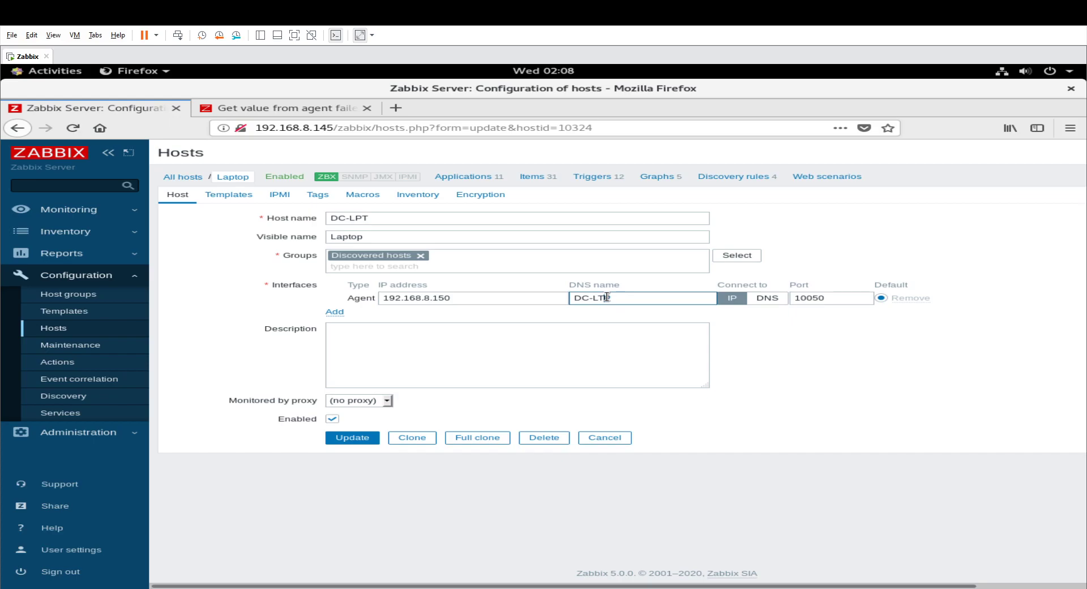
left_click_drag(611, 297, 599, 297)
type("PT")
left_click(353, 440)
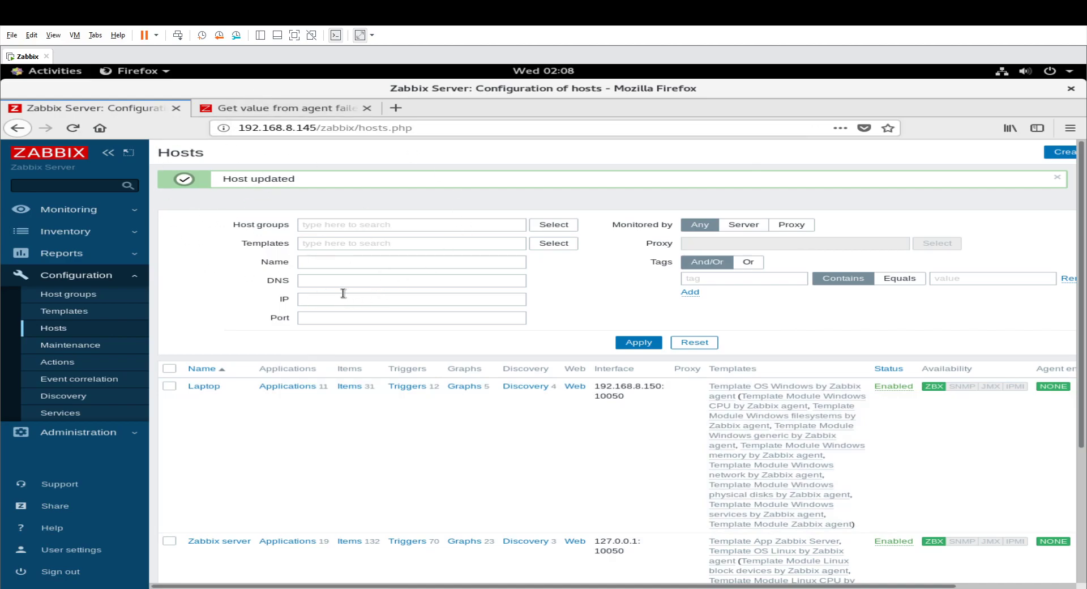
Open the monitoring dashboard to review the system information and host availability.
left_click(65, 215)
left_click(66, 228)
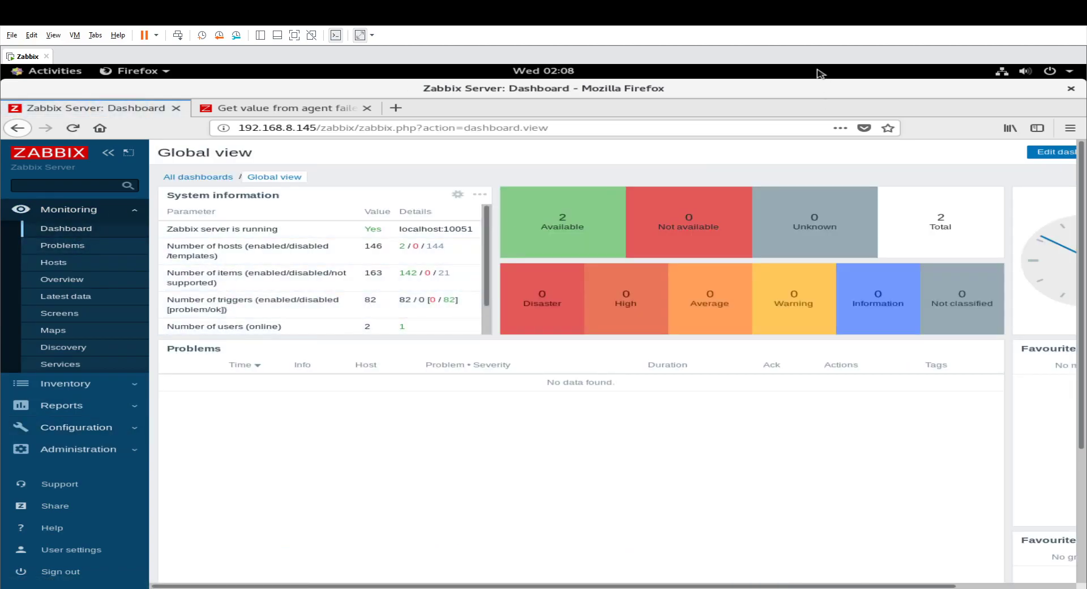
mouse_move(528, 191)
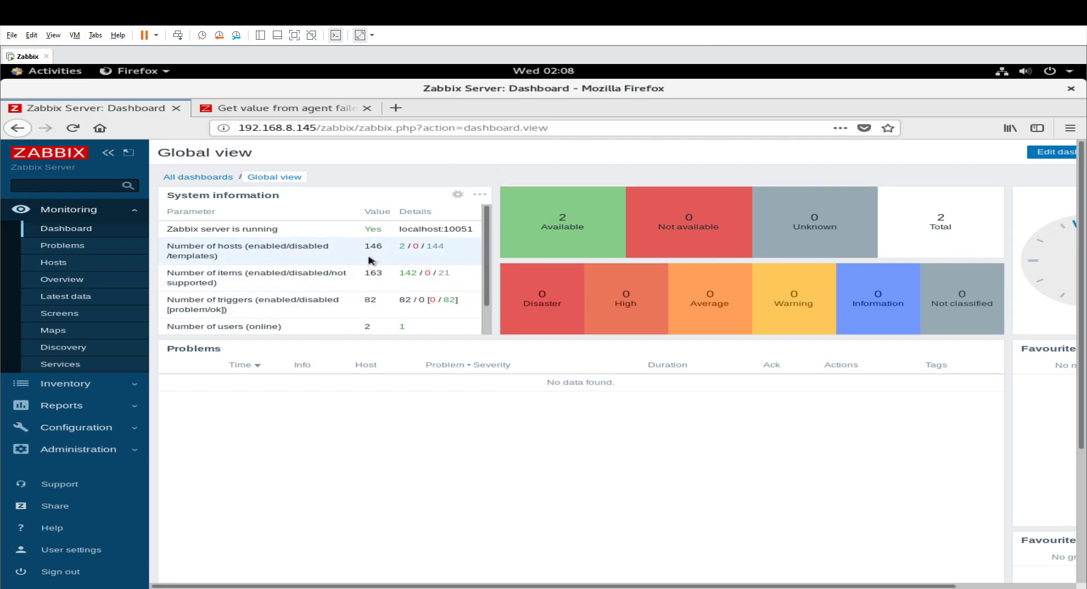
Open the latest data of the Laptop host from the list of monitored hosts.
left_click(63, 266)
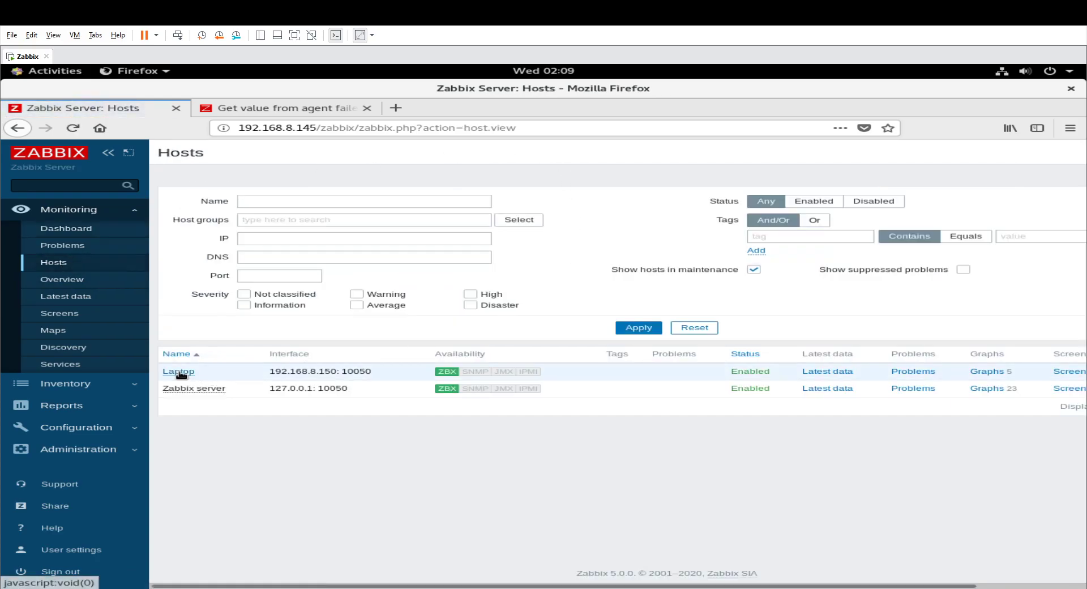
right_click(181, 373)
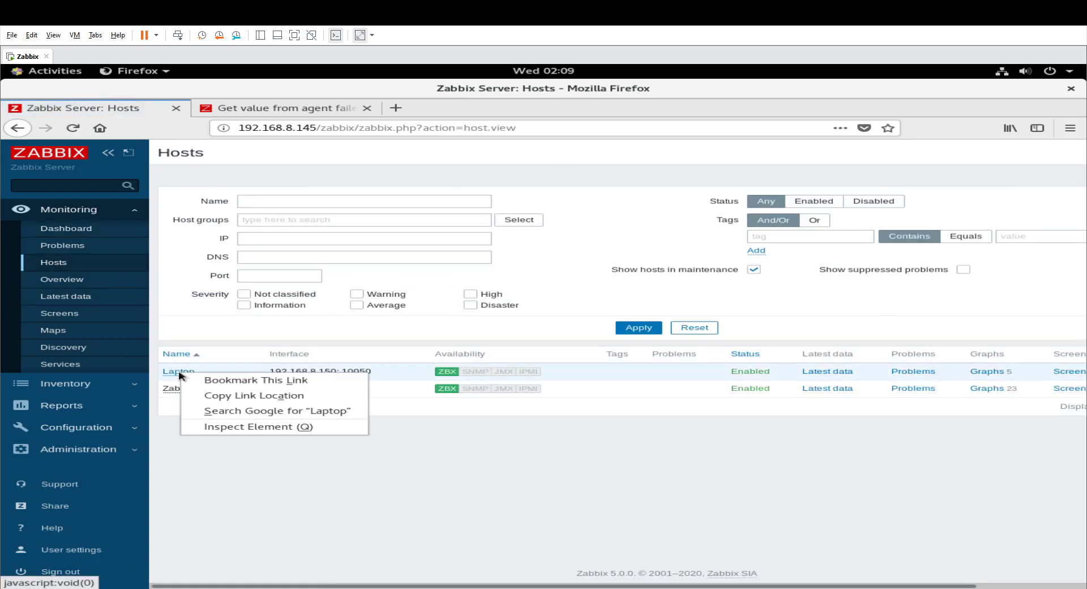
left_click(207, 340)
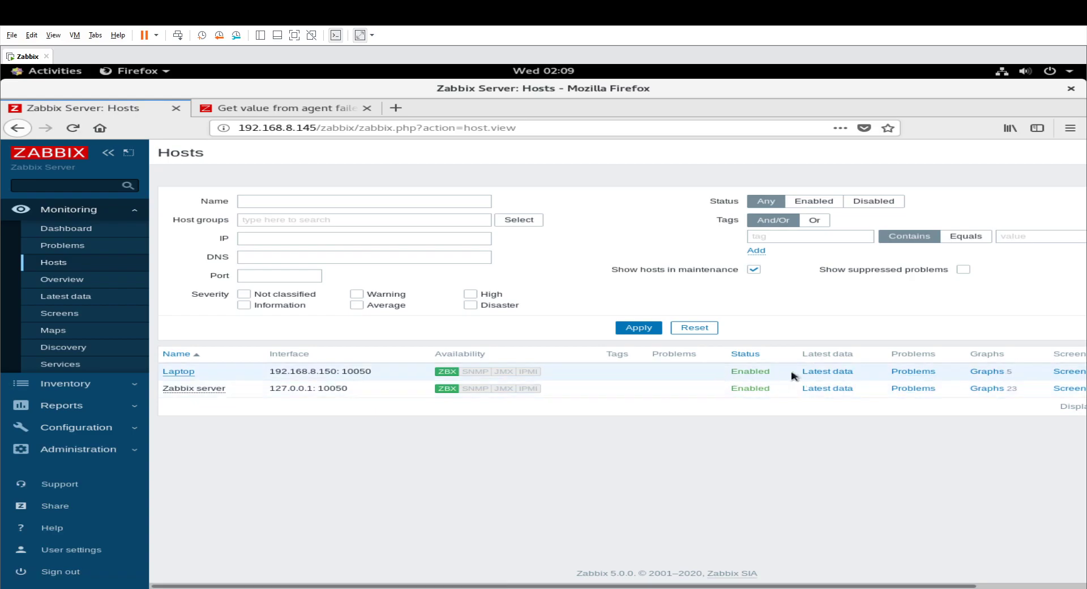
left_click(826, 372)
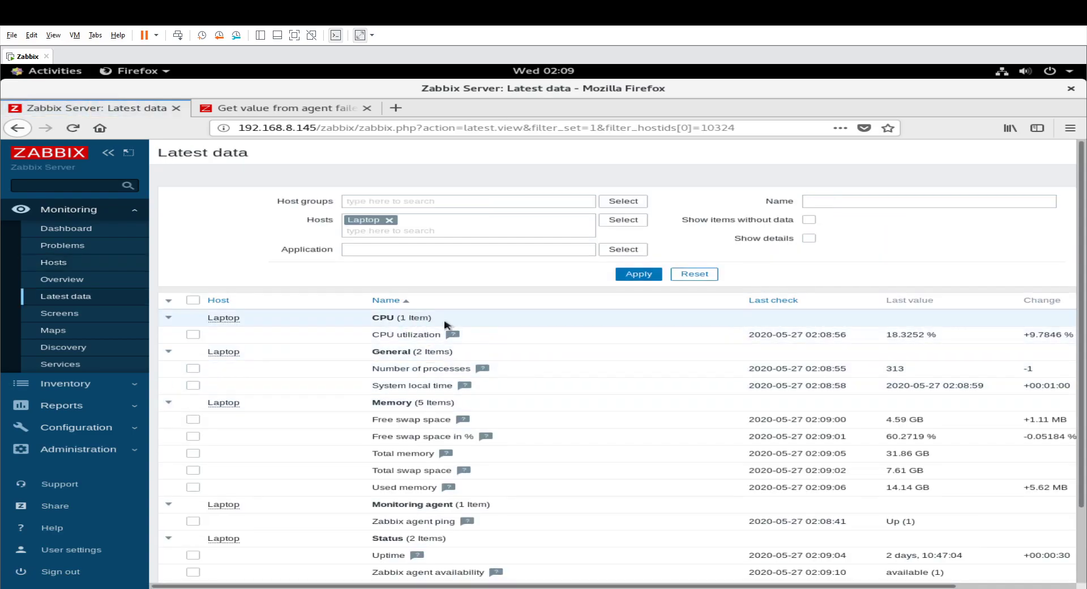
Examine the Laptop host's latest CPU, memory and agent status values, and return to the dashboard.
mouse_move(387, 335)
left_mouse_down()
mouse_move(425, 334)
mouse_move(373, 334)
left_mouse_up()
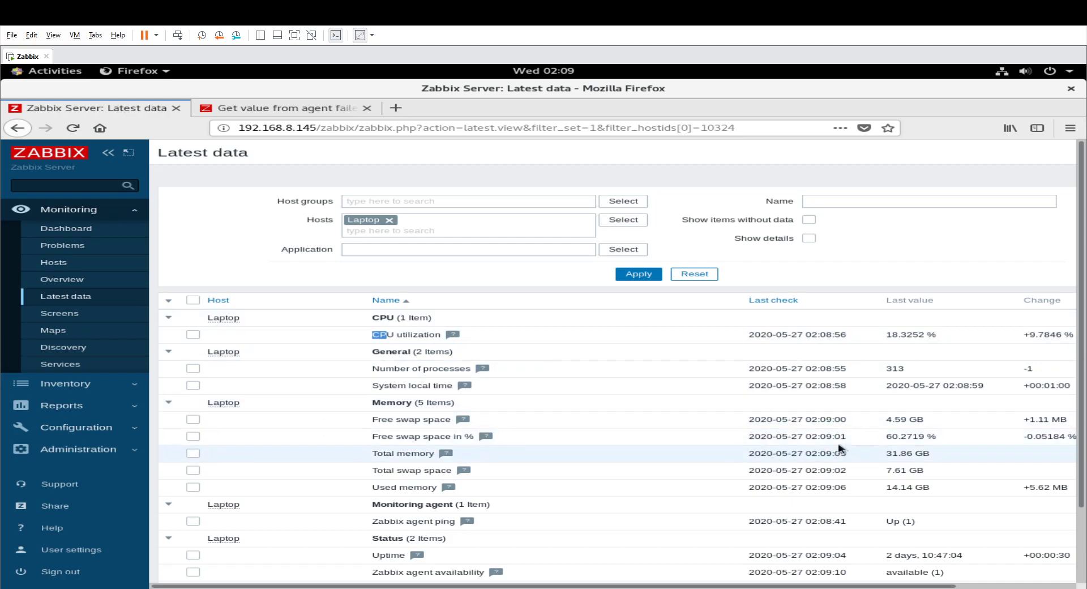
left_click(661, 442)
left_click_drag(659, 438, 939, 438)
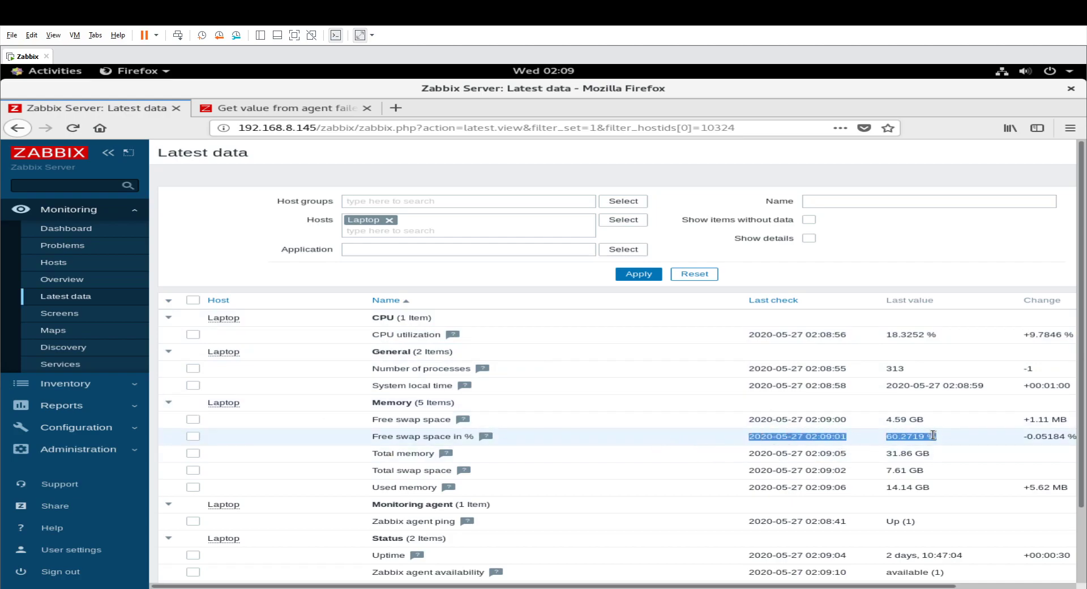
scroll(480, 506, "down", 2)
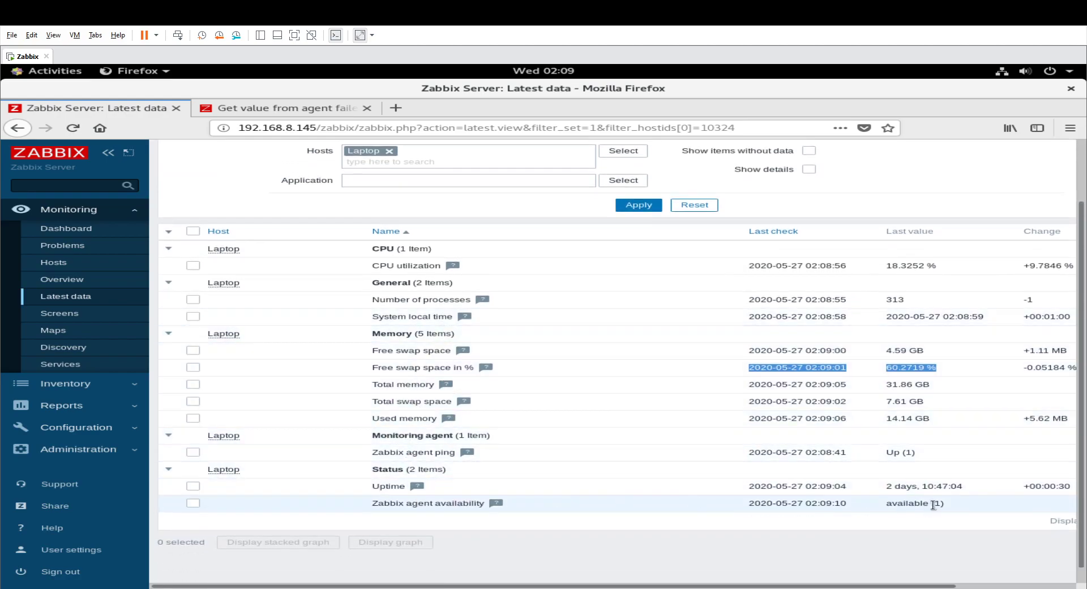
scroll(526, 340, "up", 2)
scroll(526, 340, "up", 1)
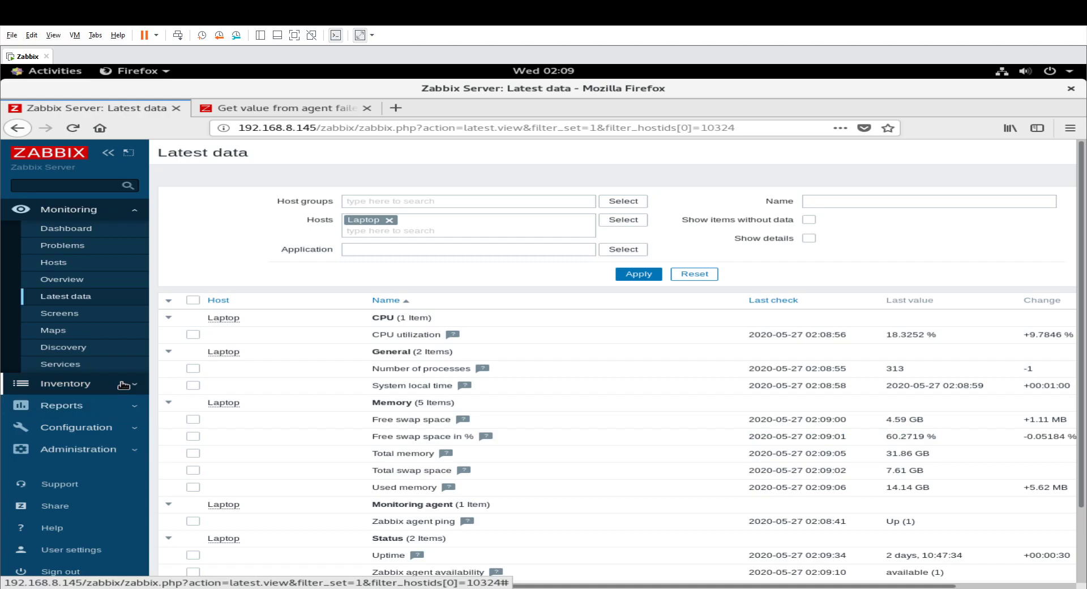
left_click(83, 229)
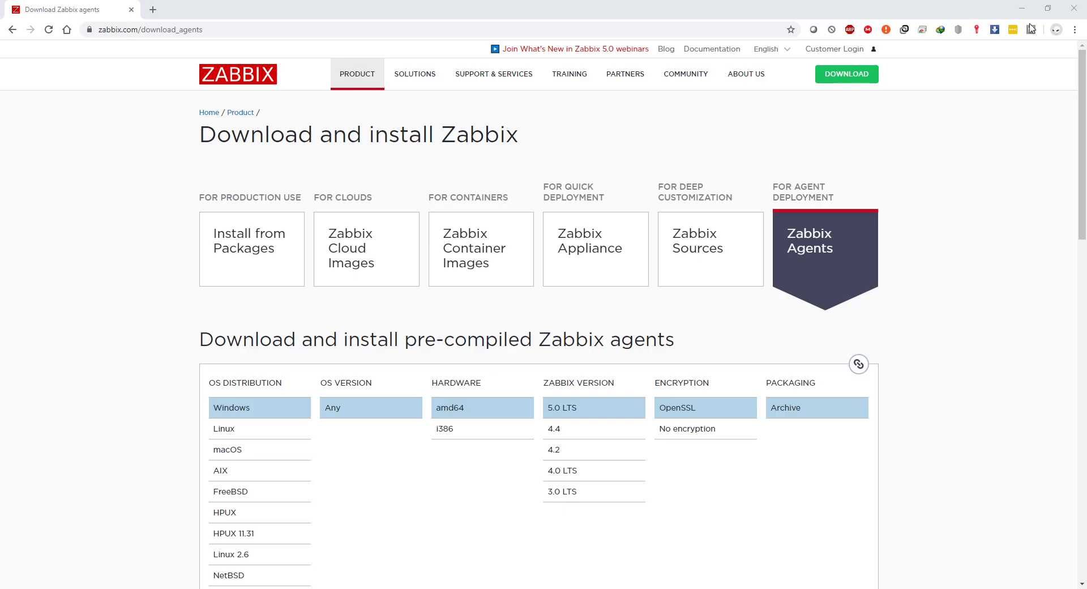
On the Zabbix download site in Chrome, view the package, cloud image and container image installation options.
left_click(289, 272)
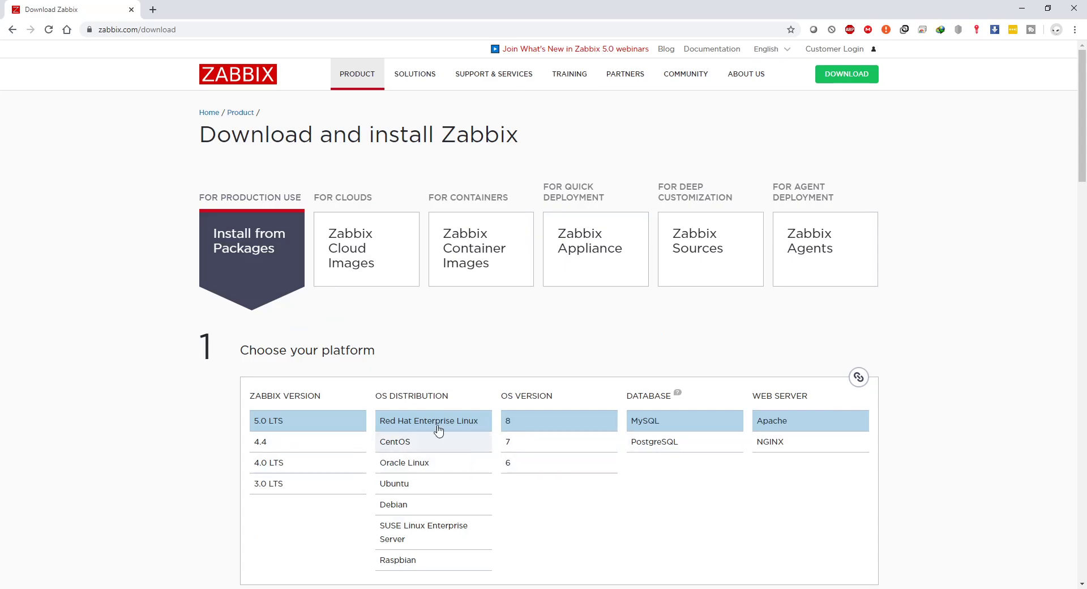
left_click(393, 252)
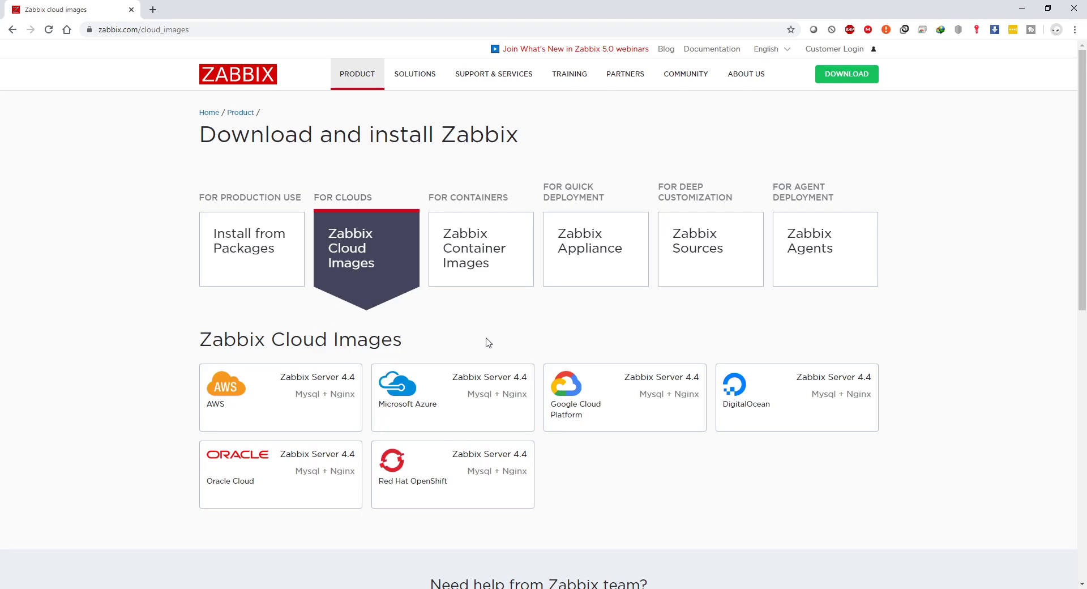
left_click(461, 249)
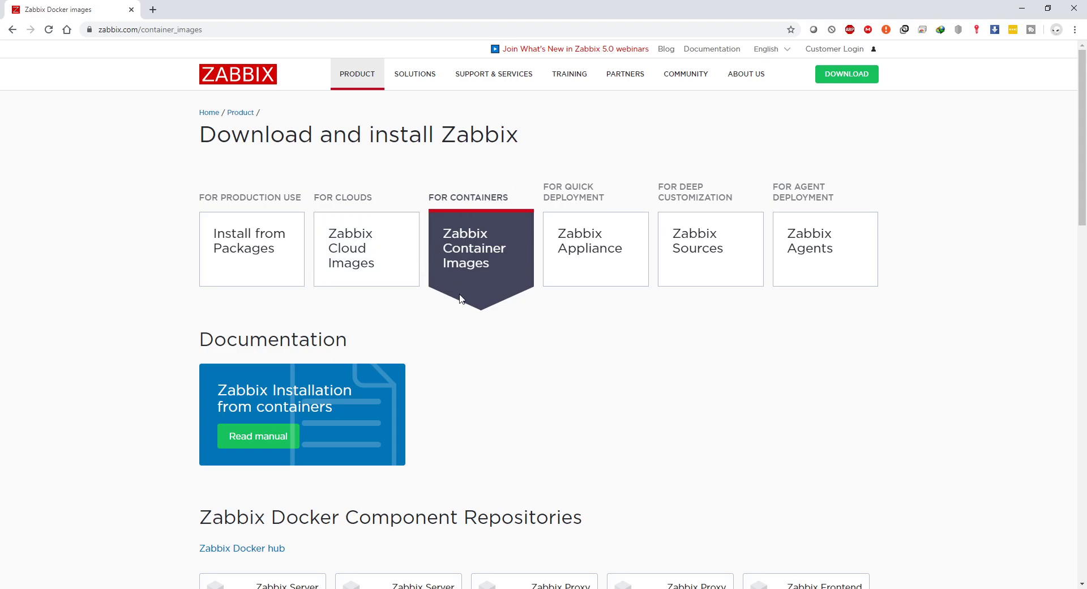
Open the Zabbix Appliance downloads and examine the platforms offered for version 5.0 LTS, including VMWare, Hyper-V and VirtualBox.
left_click(600, 266)
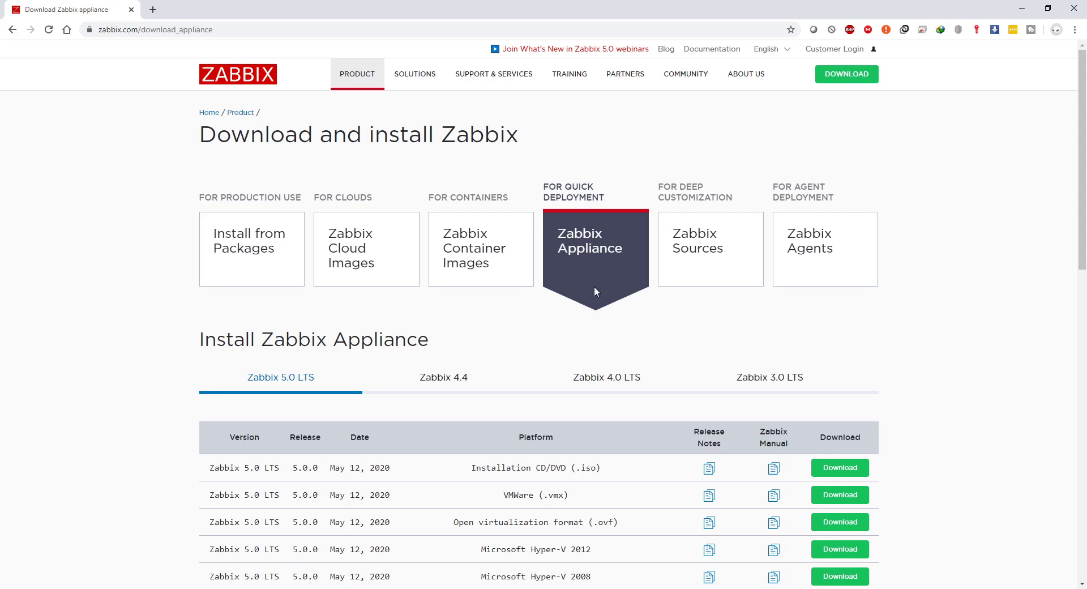
scroll(594, 293, "down", 2)
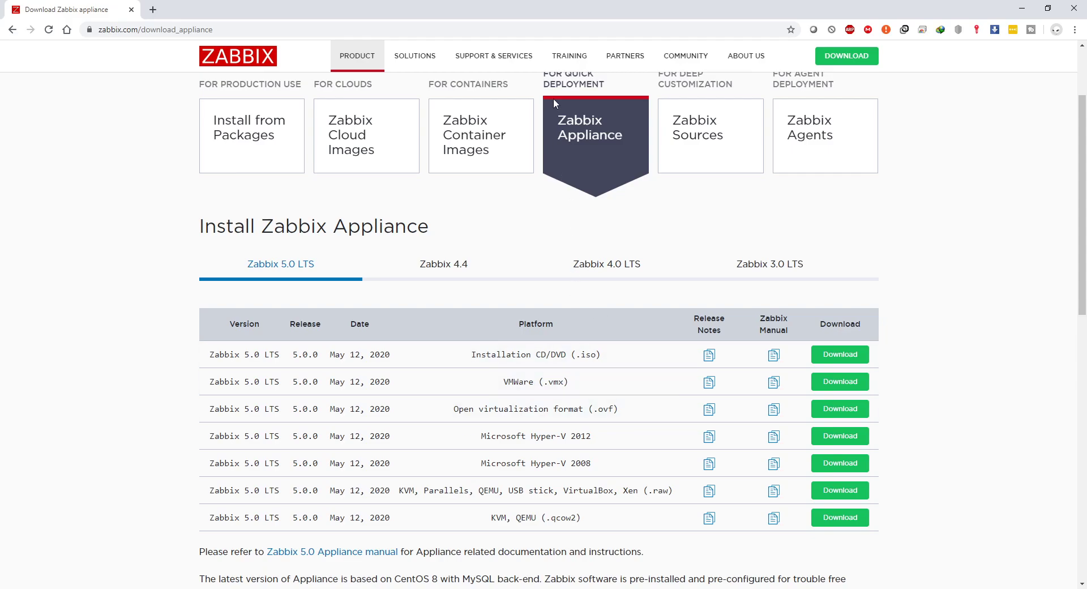
left_click_drag(502, 384, 586, 384)
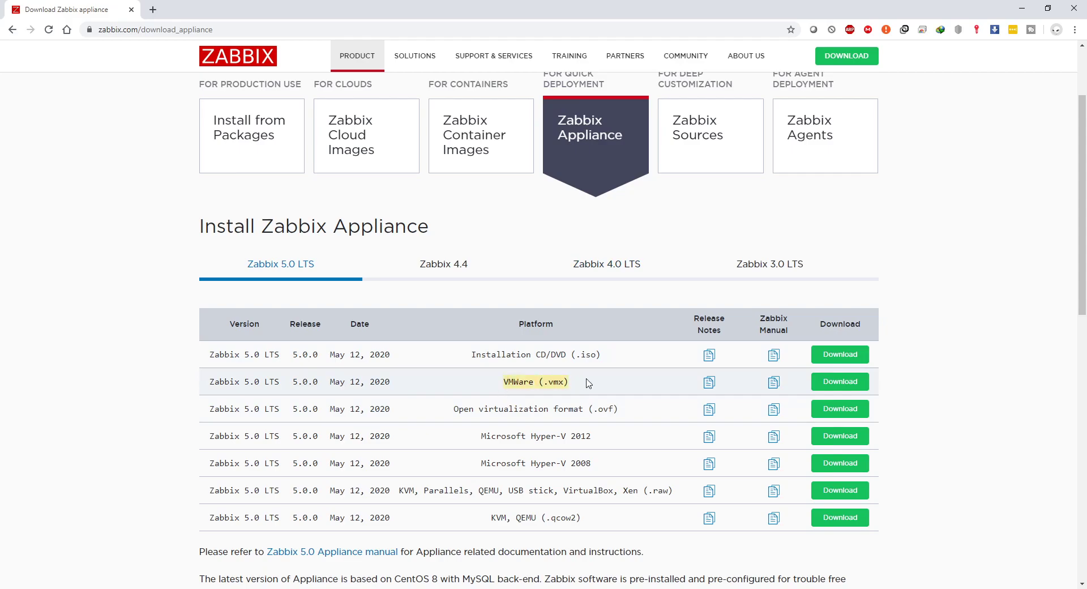
left_click_drag(459, 409, 627, 411)
left_click_drag(545, 436, 620, 432)
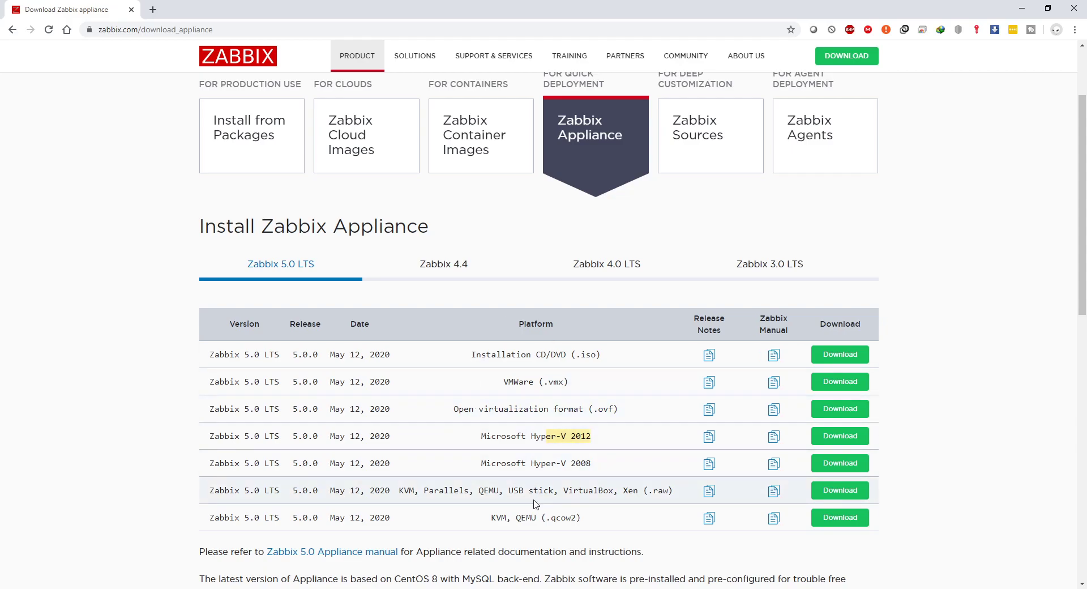
left_click_drag(479, 490, 617, 490)
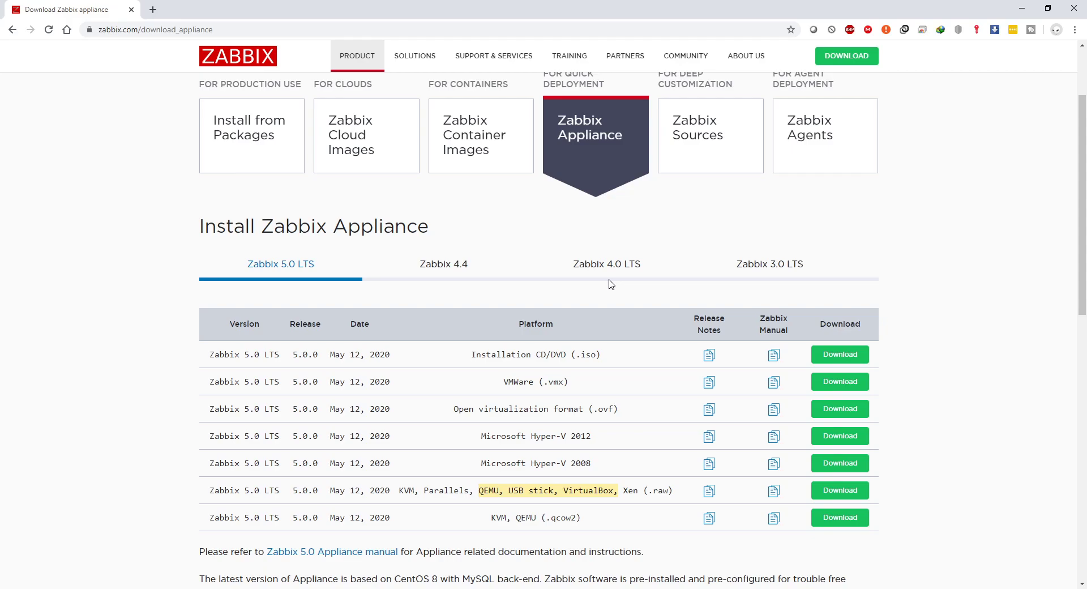
View the Zabbix Sources downloads and return to the Zabbix Appliance page.
left_click(704, 145)
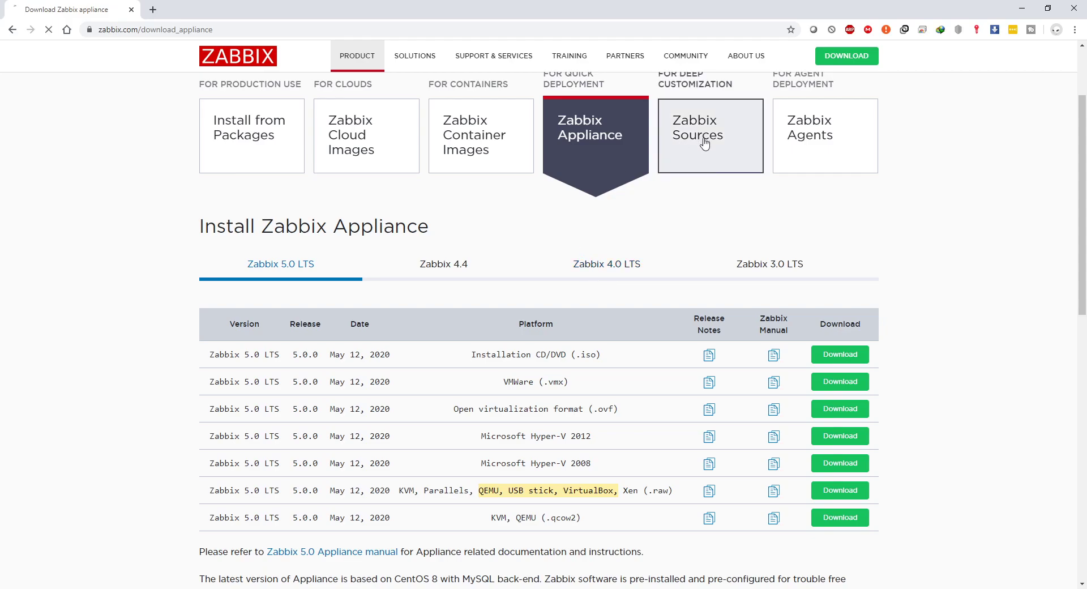
scroll(453, 253, "down", 4)
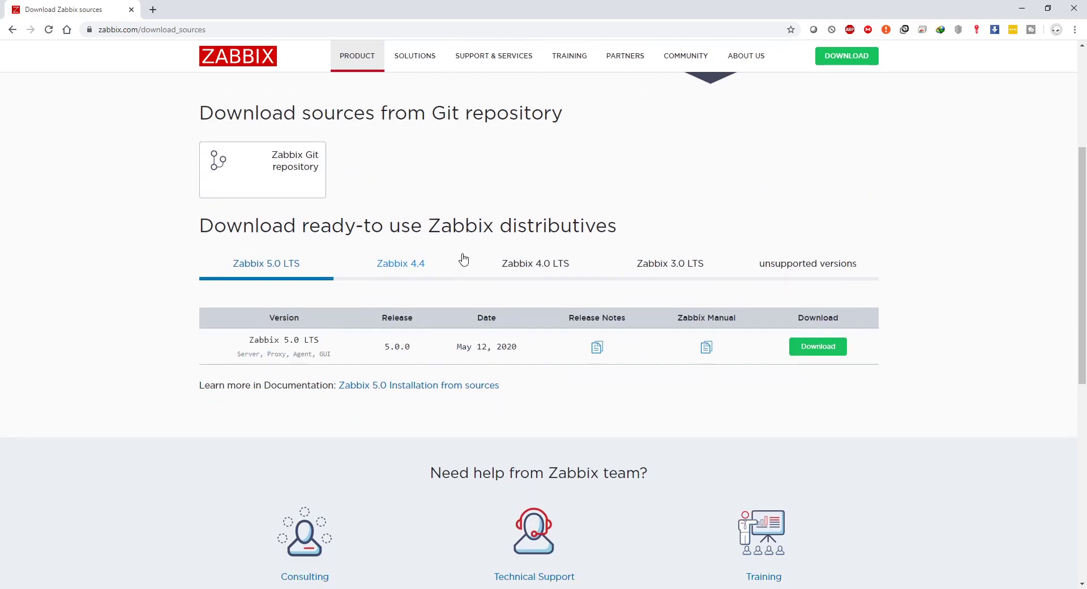
scroll(588, 164, "up", 2)
left_click(586, 172)
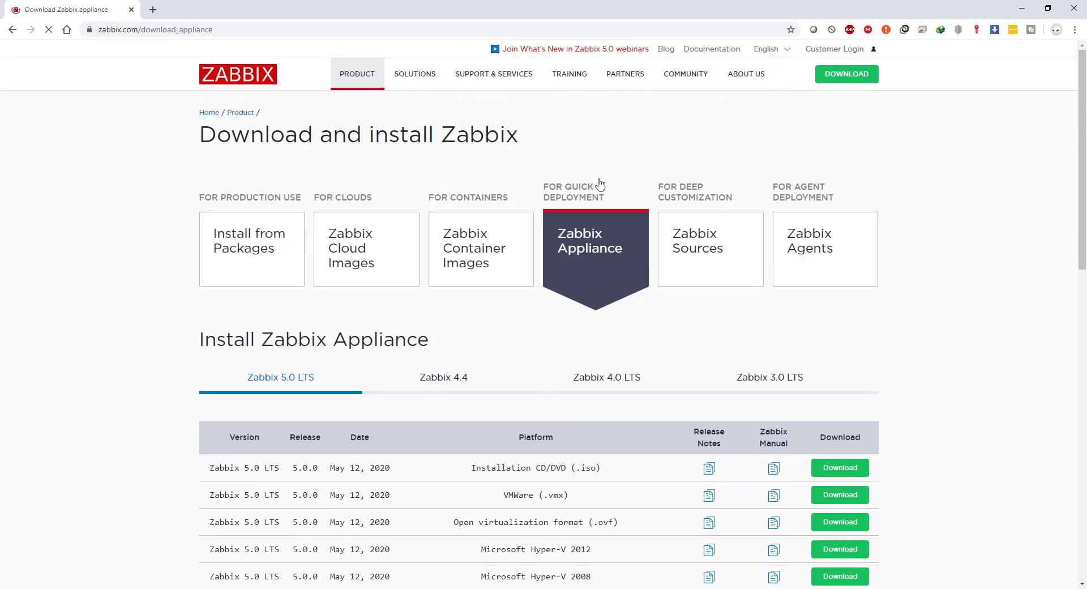